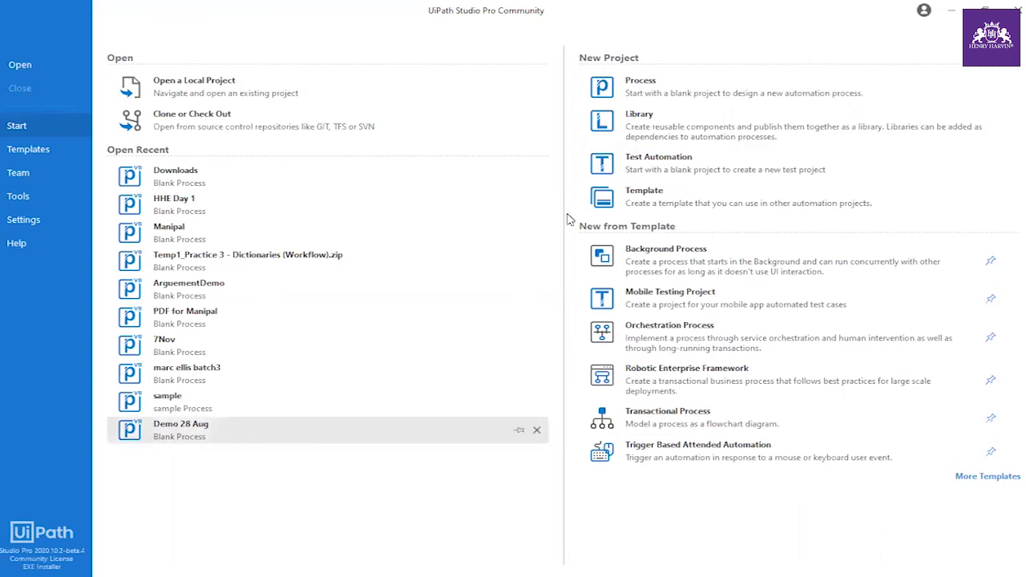
- Create a blank process named Demo1 with the description "Dummy project for video lecture series", using VB
left_click(638, 90)
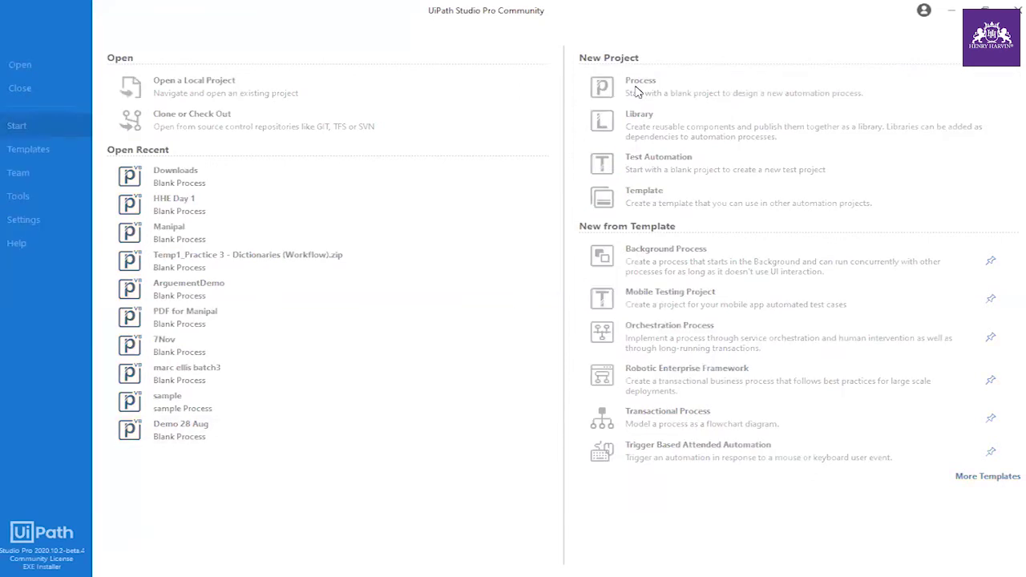
type("Demo1")
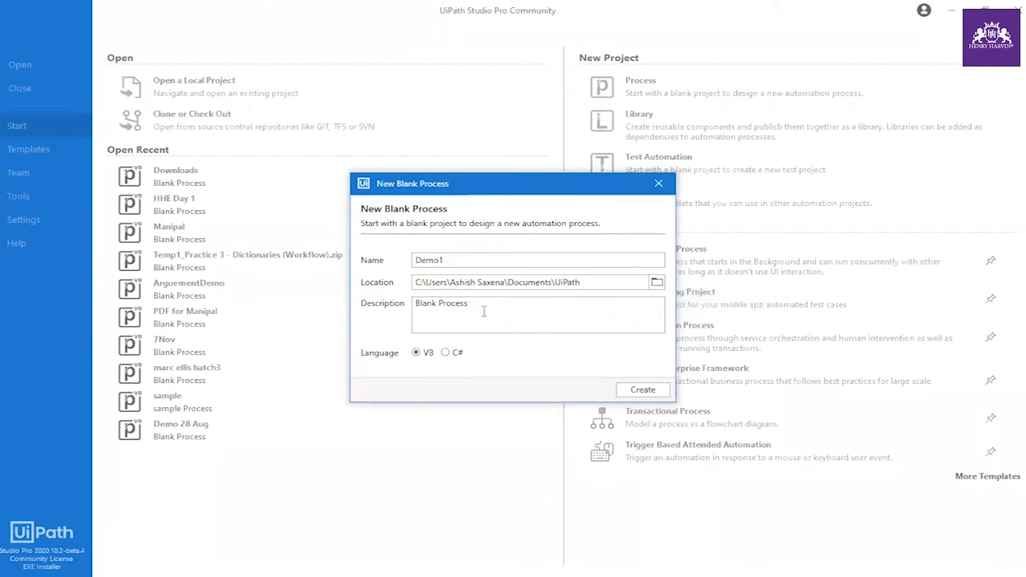
left_click_drag(473, 306, 392, 308)
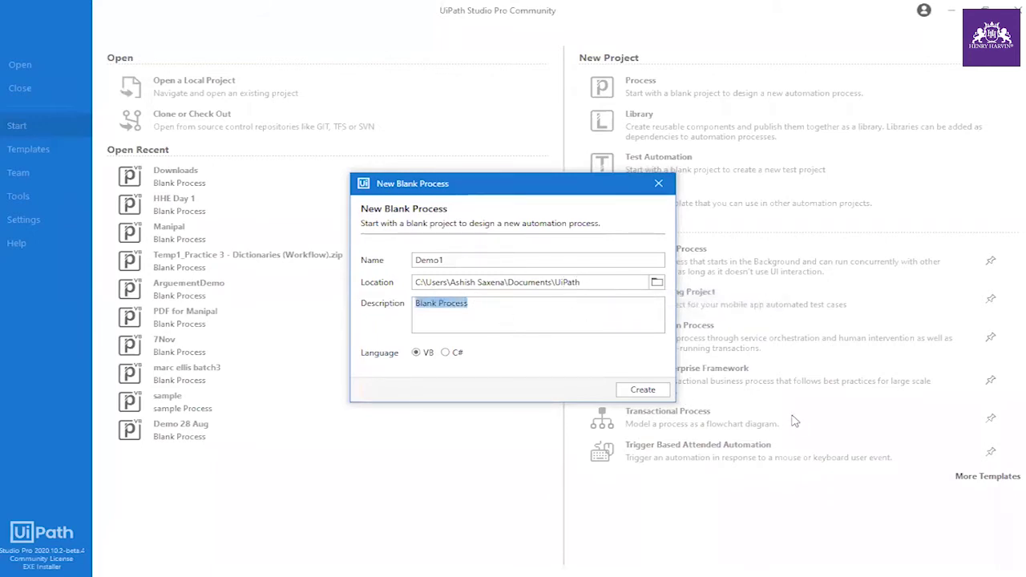
type("Du")
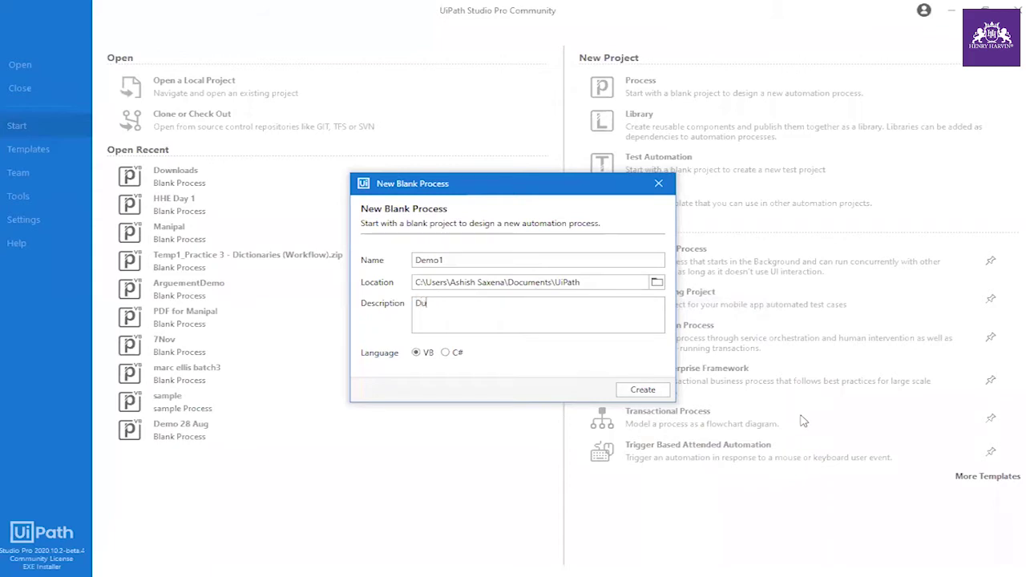
type("mmy project for video lecture series")
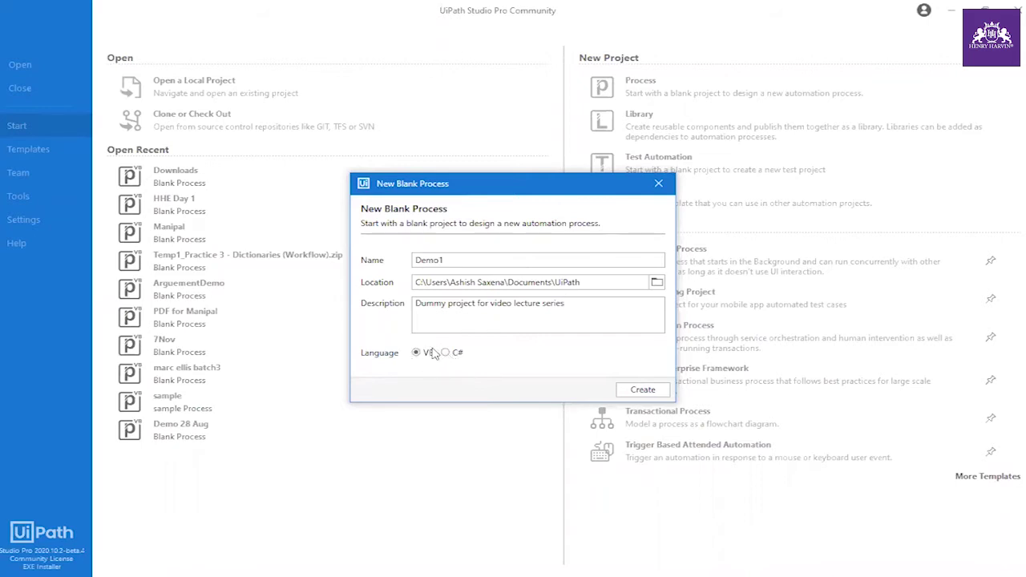
left_click(642, 390)
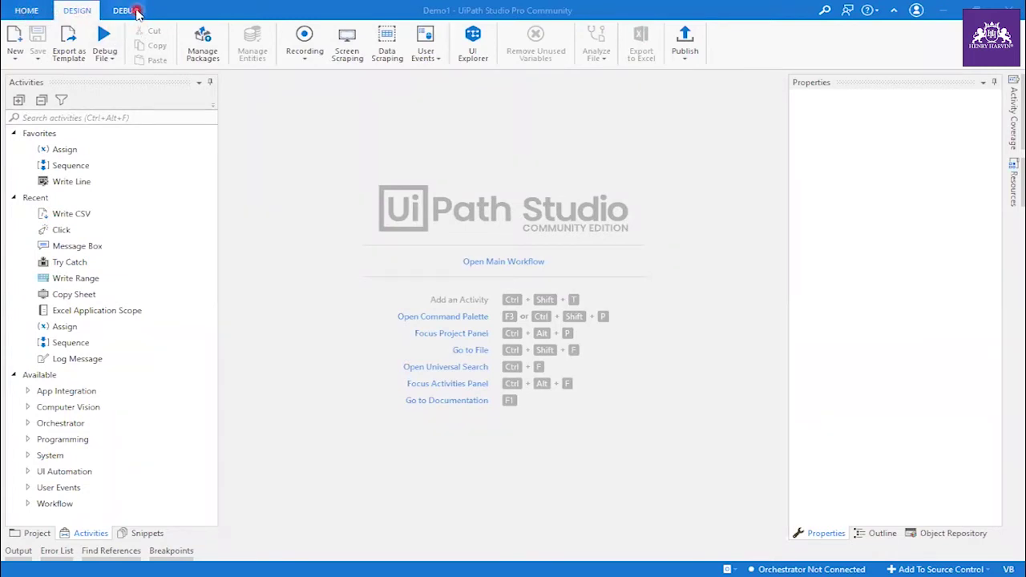
- Look over the start page, the available new workflow types and the options for debugging or running the file
left_click(25, 11)
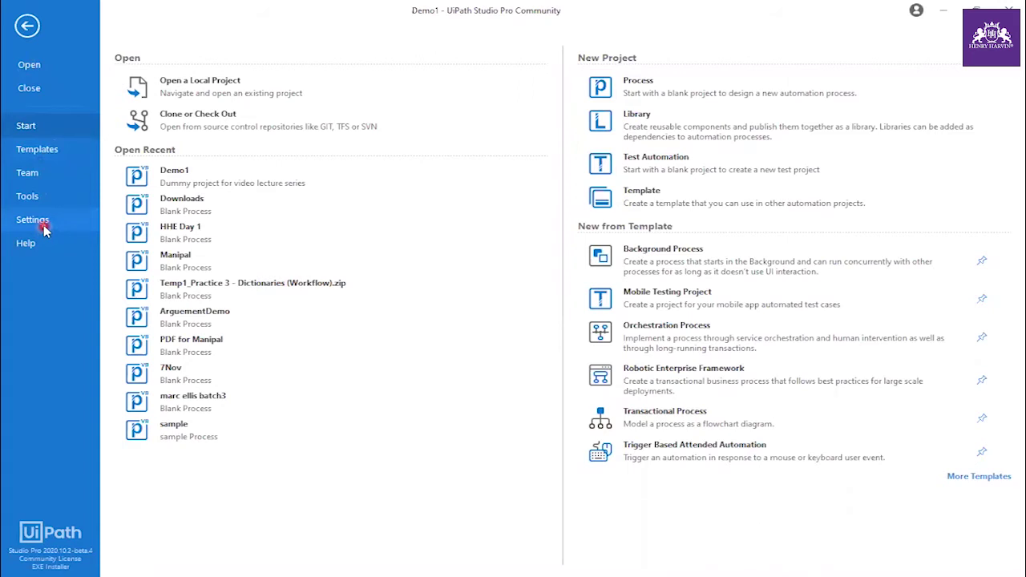
left_click(26, 32)
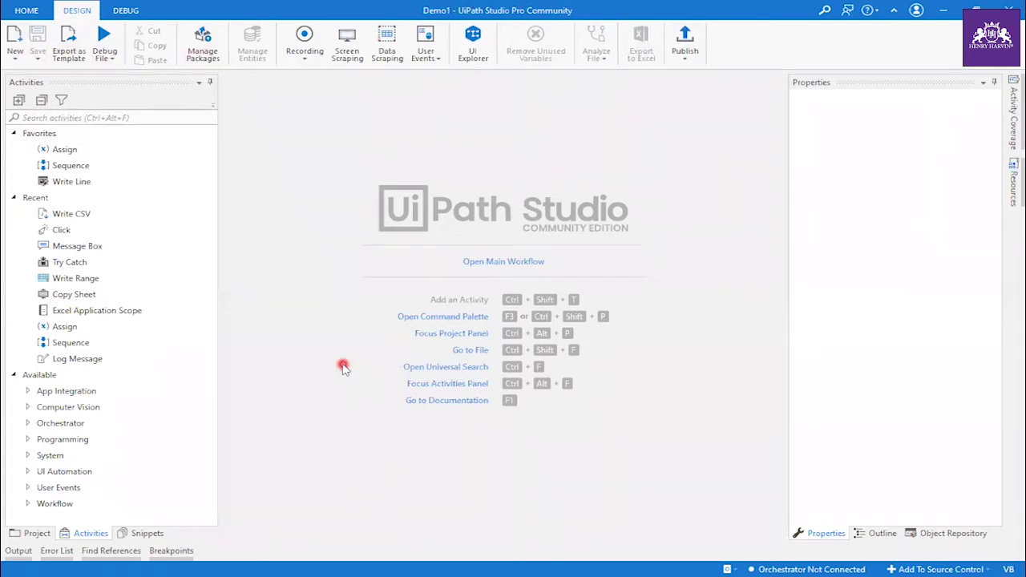
left_click(15, 53)
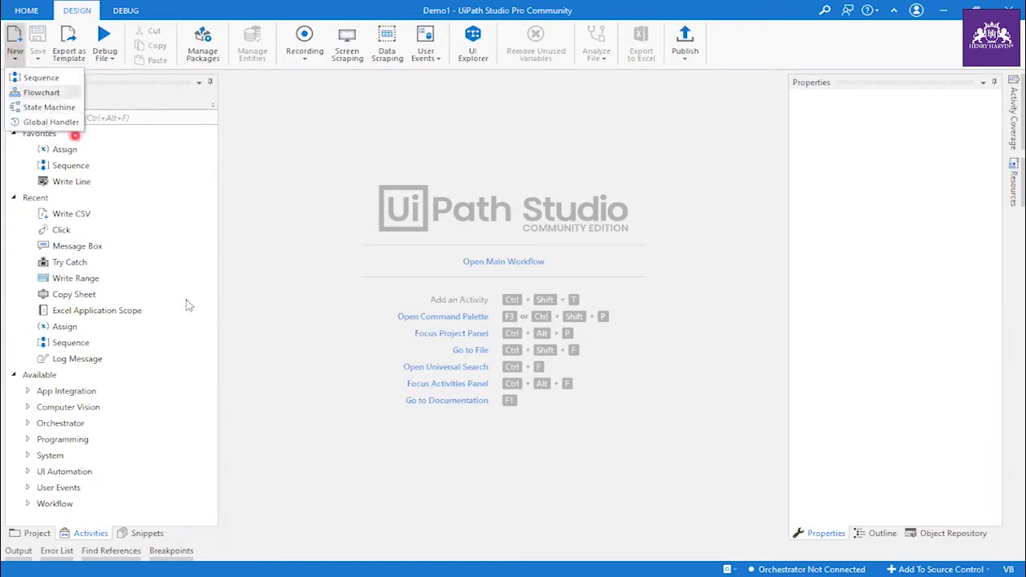
left_click(60, 109)
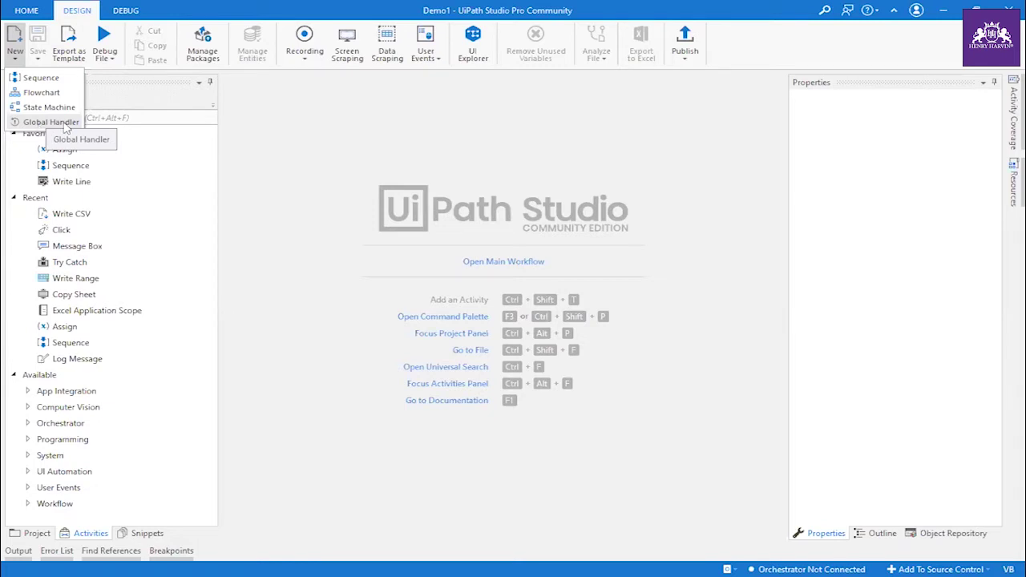
left_click(17, 63)
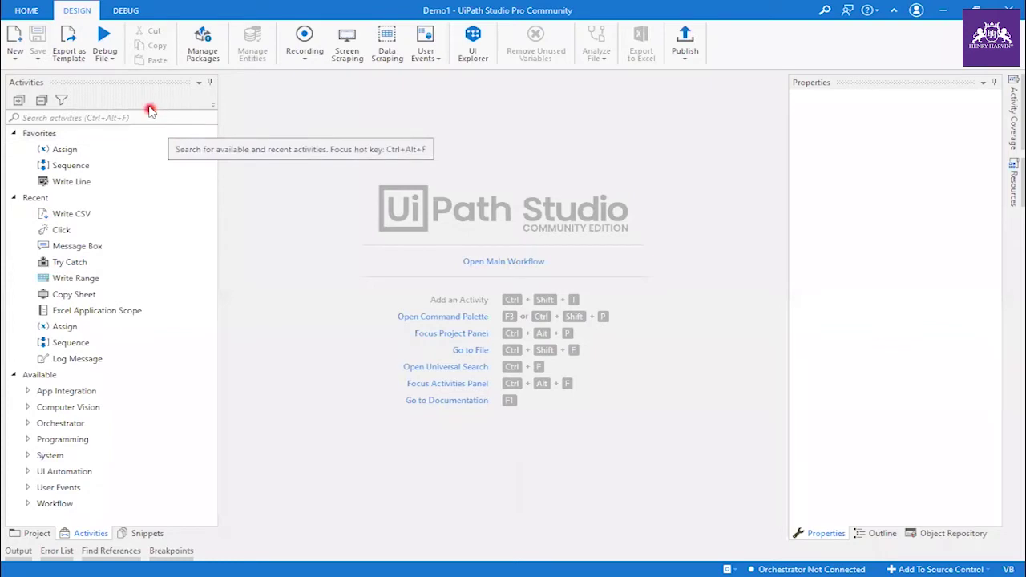
left_click(116, 64)
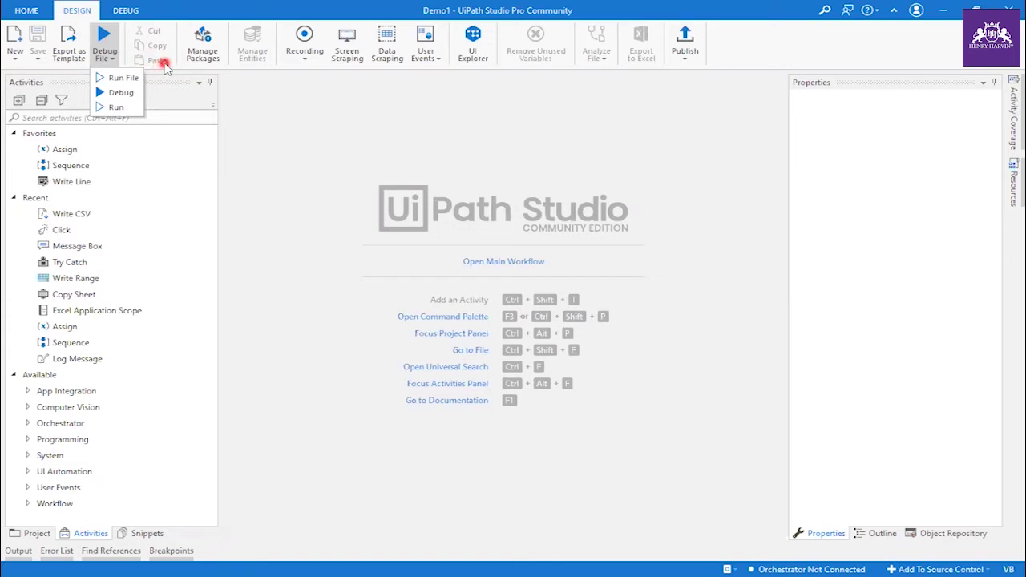
- Look through the project dependencies and the All Packages, Local and Official sources in Manage Packages
left_click(206, 49)
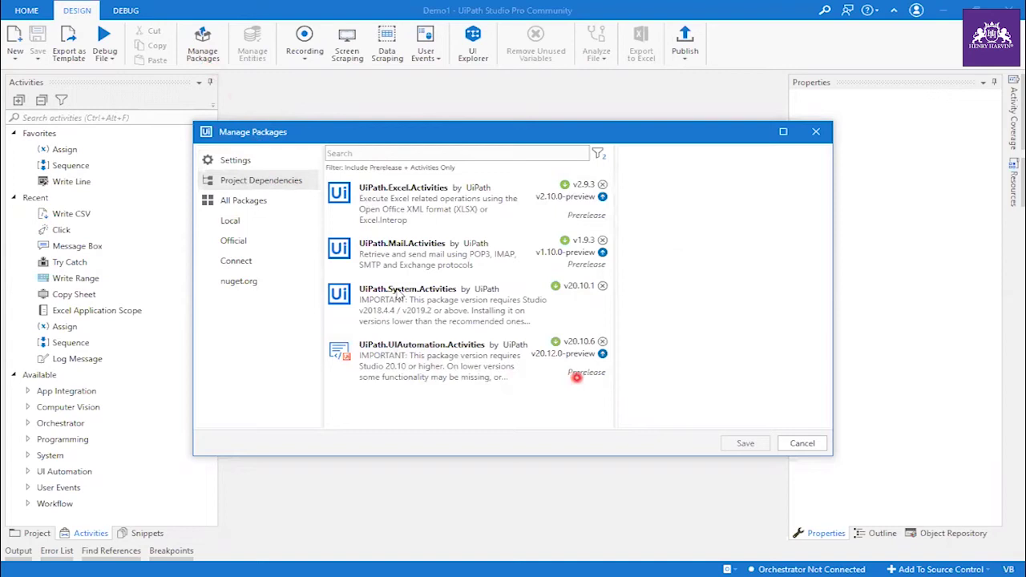
left_click(257, 206)
left_click(245, 221)
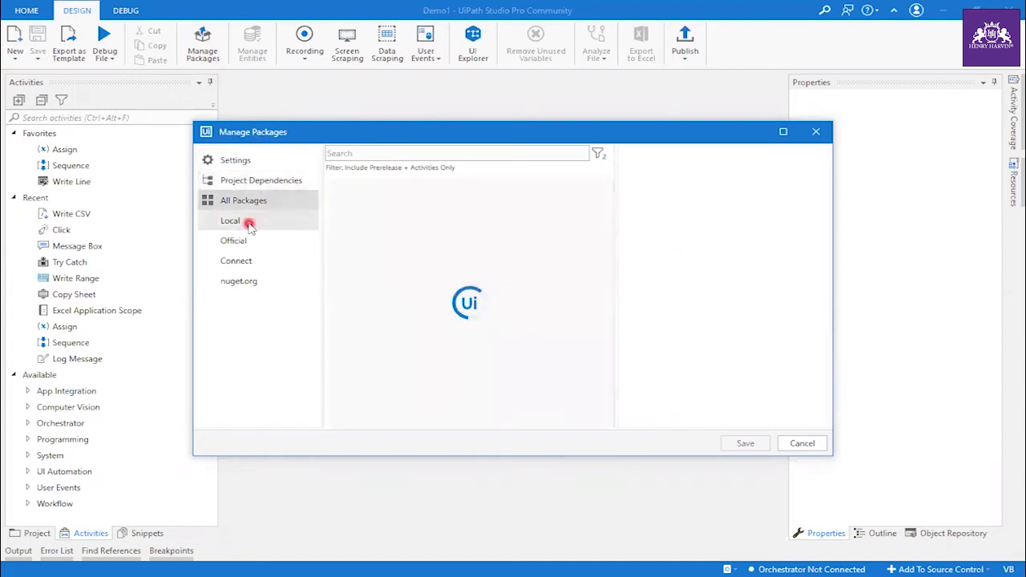
left_click(246, 241)
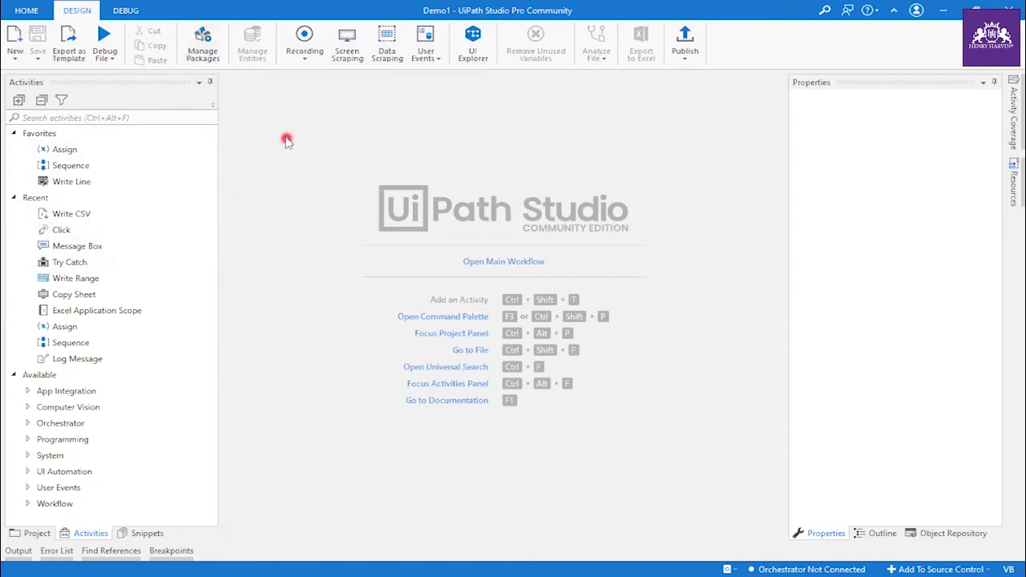
- Collapse the Recent and Favorites groups in the activities list
left_click(10, 198)
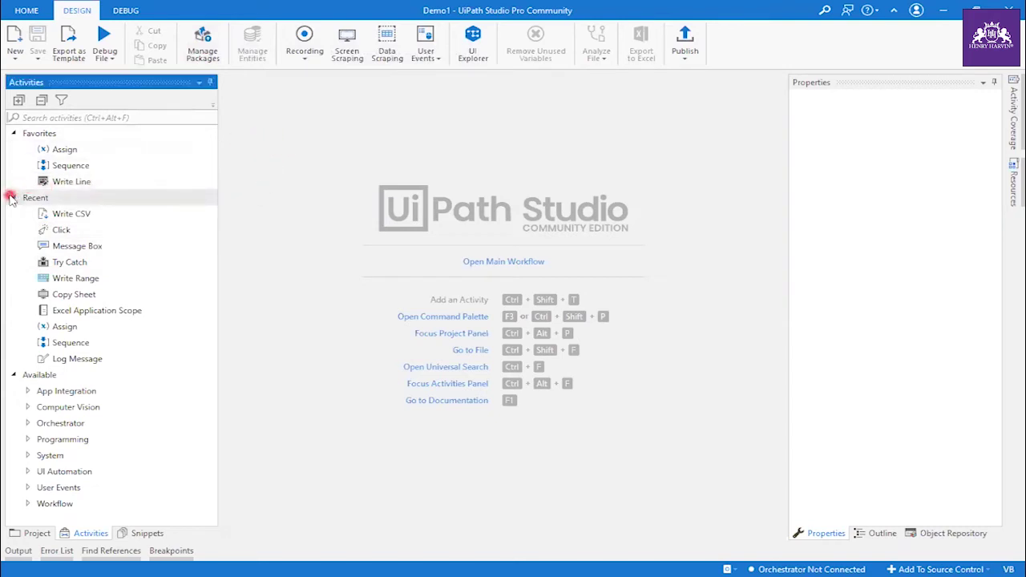
left_click(13, 134)
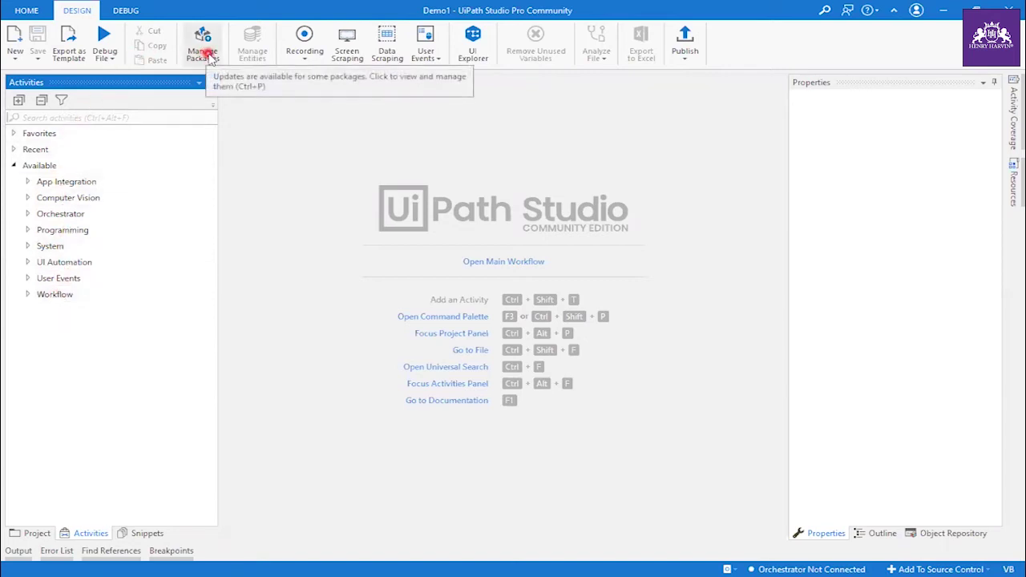
- Examine the recording types, the user event triggers, UI Explorer and the publishing options
left_click(309, 55)
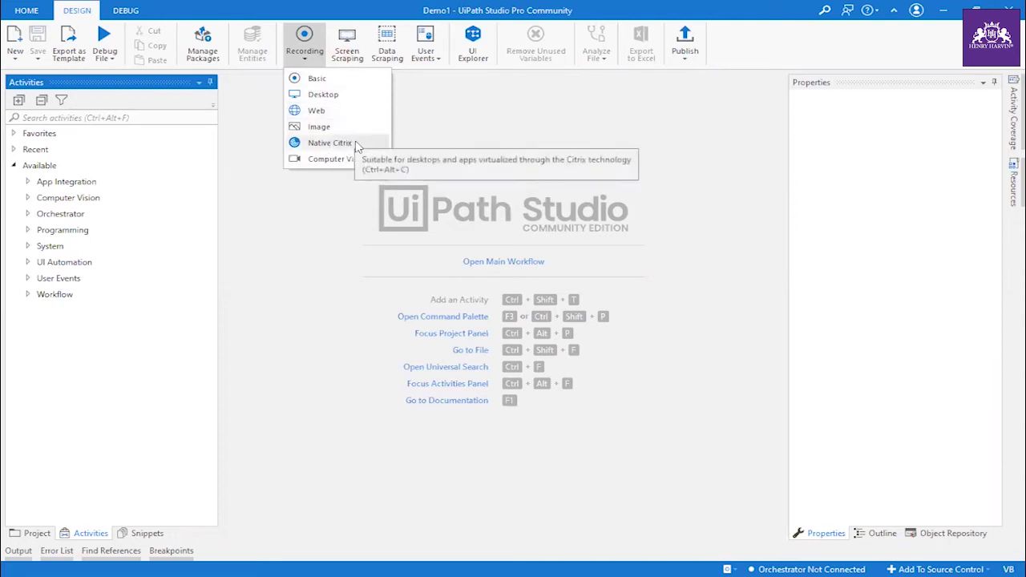
left_click(423, 151)
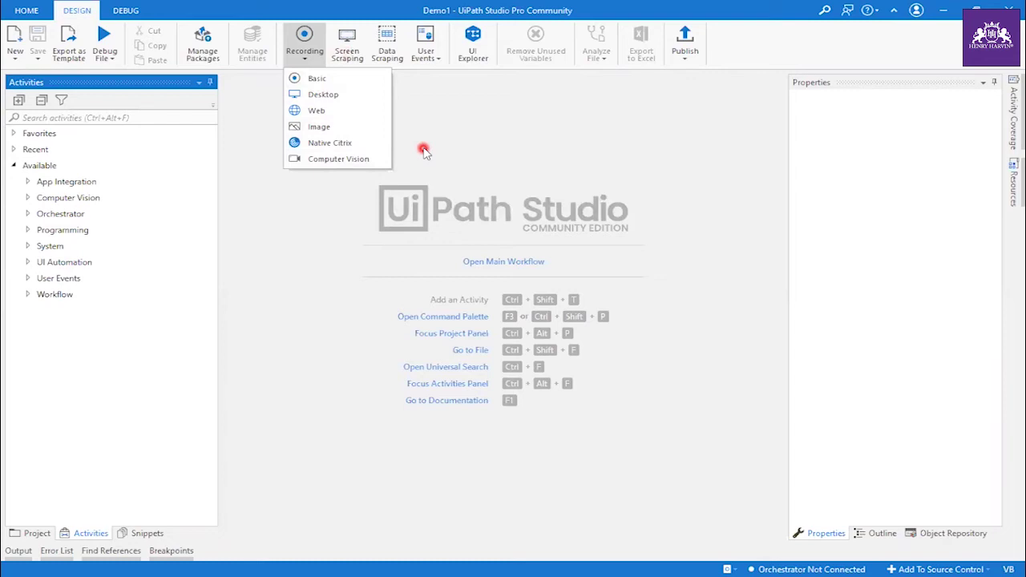
left_click(423, 152)
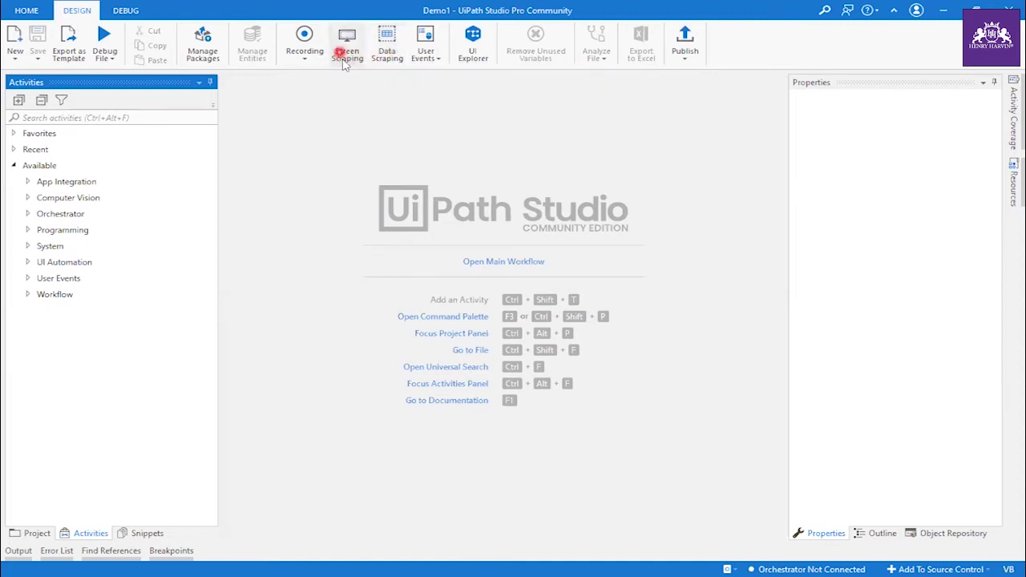
left_click(432, 58)
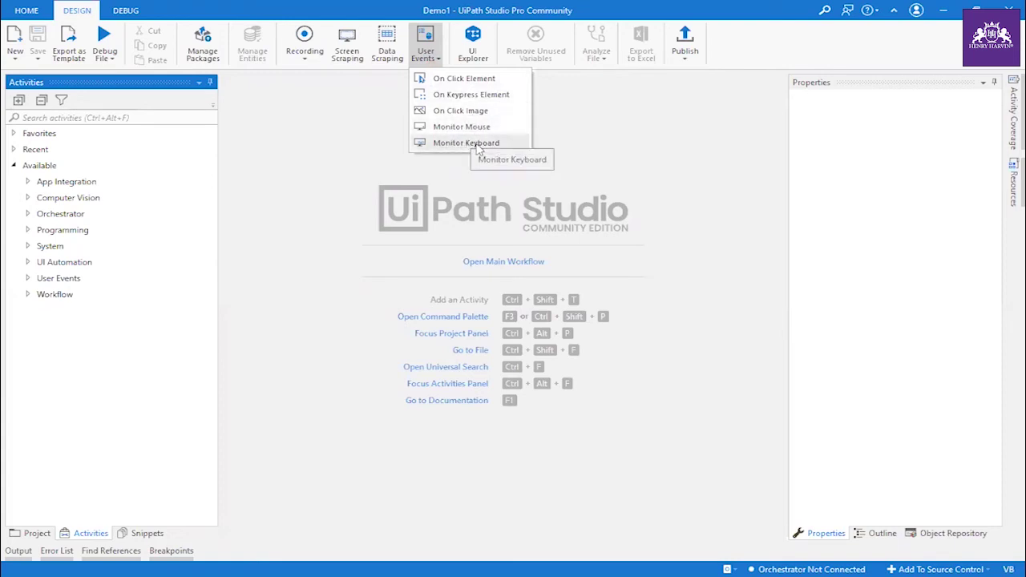
left_click(426, 44)
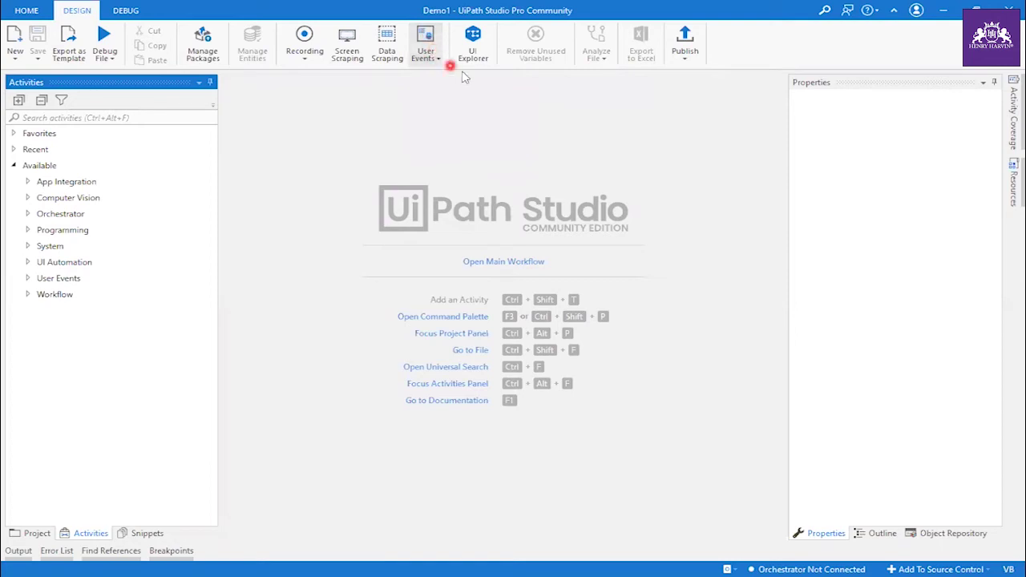
left_click(475, 50)
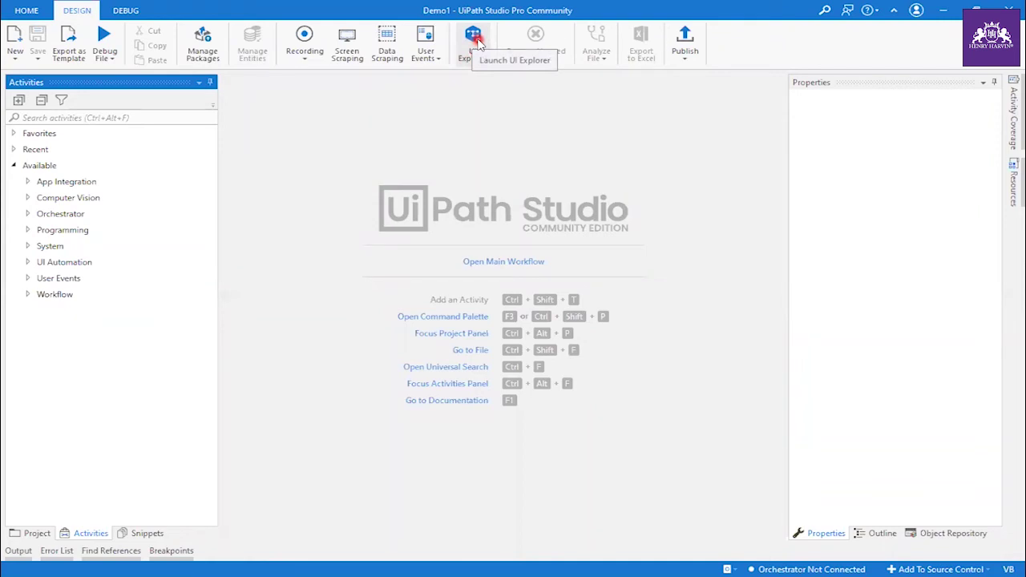
left_click(477, 44)
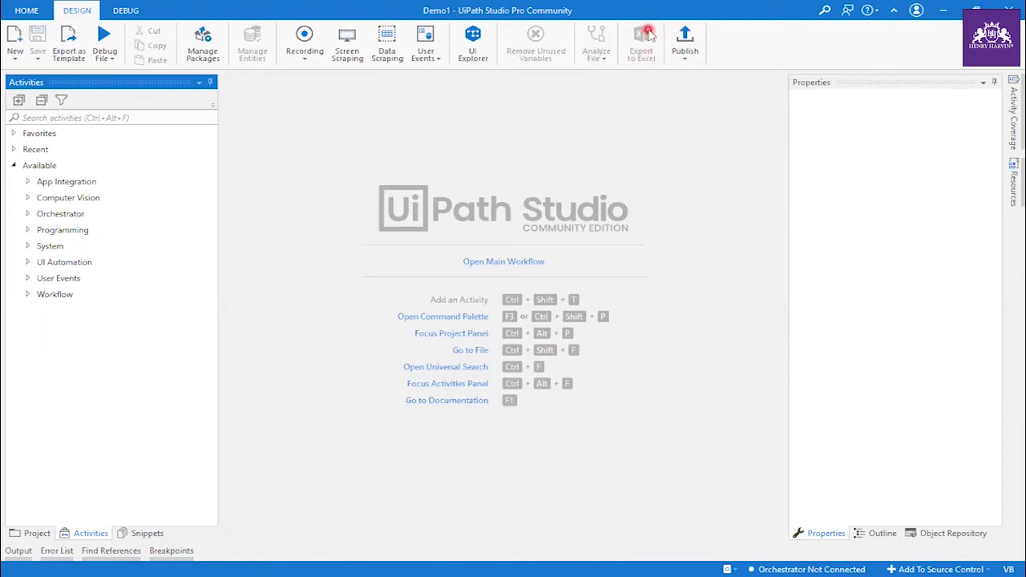
left_click(693, 56)
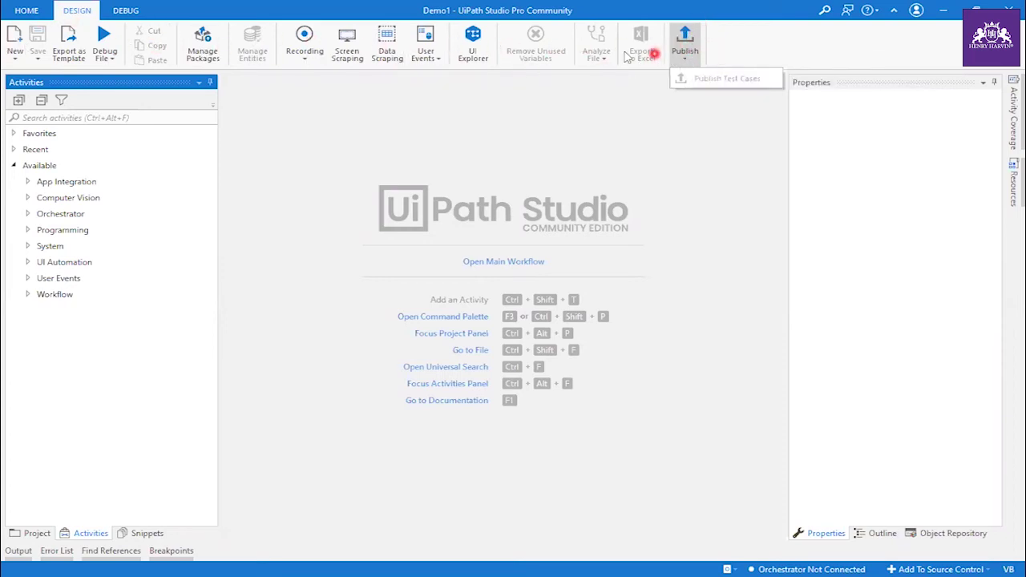
left_click(686, 59)
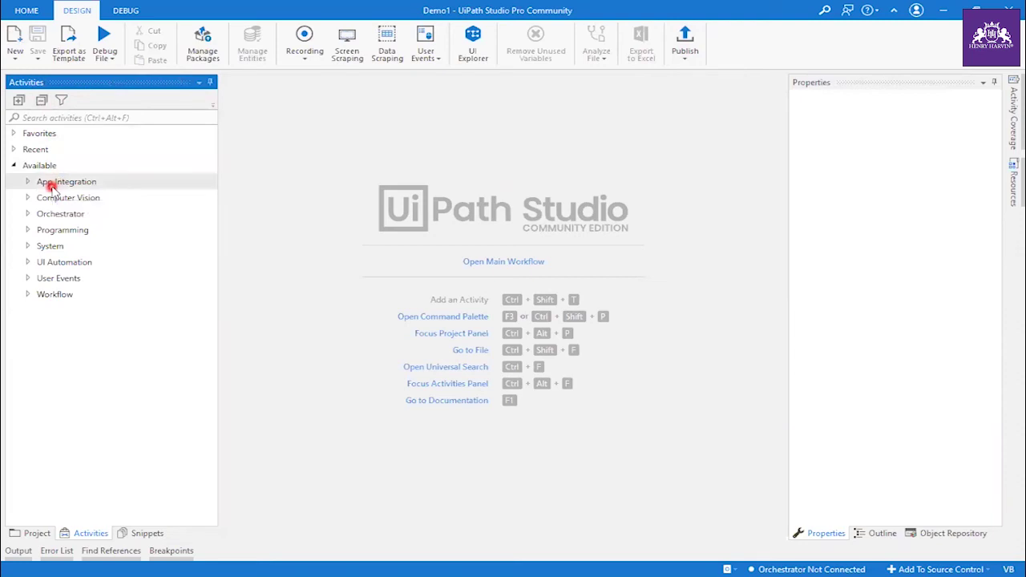
- Create a new sequence workflow named "Demo Sequence" in the project
left_click(15, 59)
left_click(247, 163)
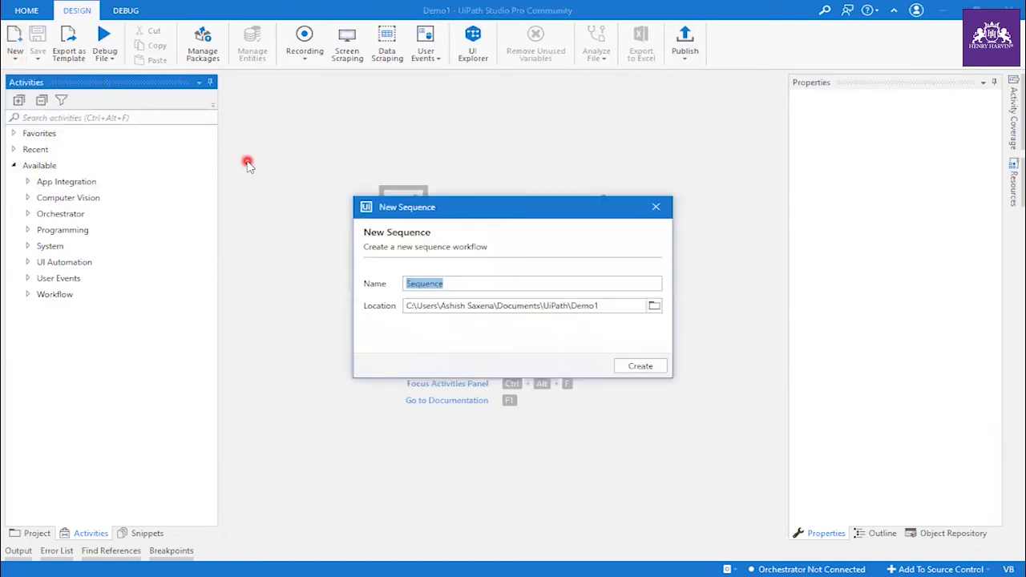
type("De")
type("mo Sequence")
left_click(629, 367)
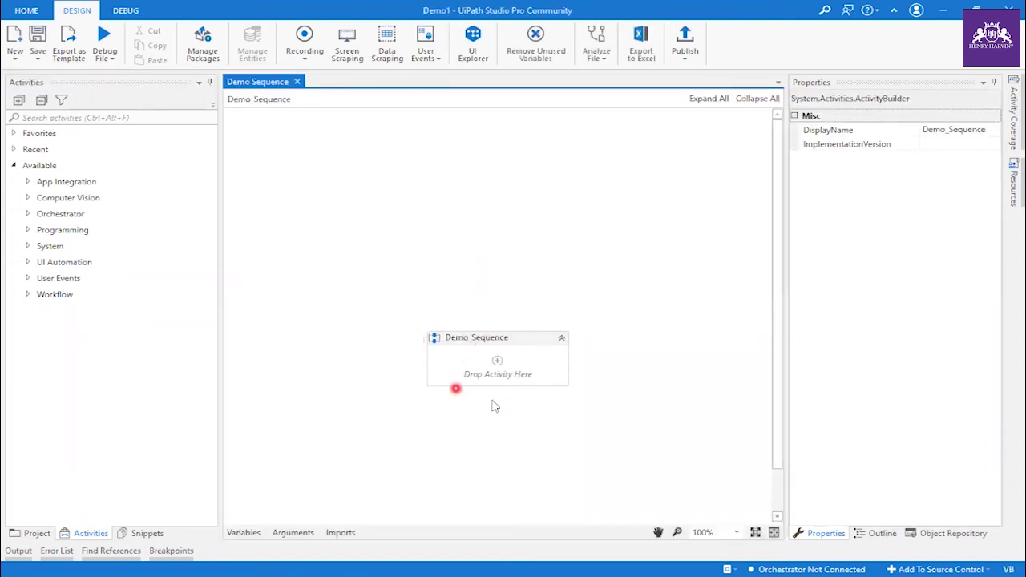
- Rename the sequence activity on the canvas to "Demo_Sequence_Activity Pannel"
right_click(509, 340)
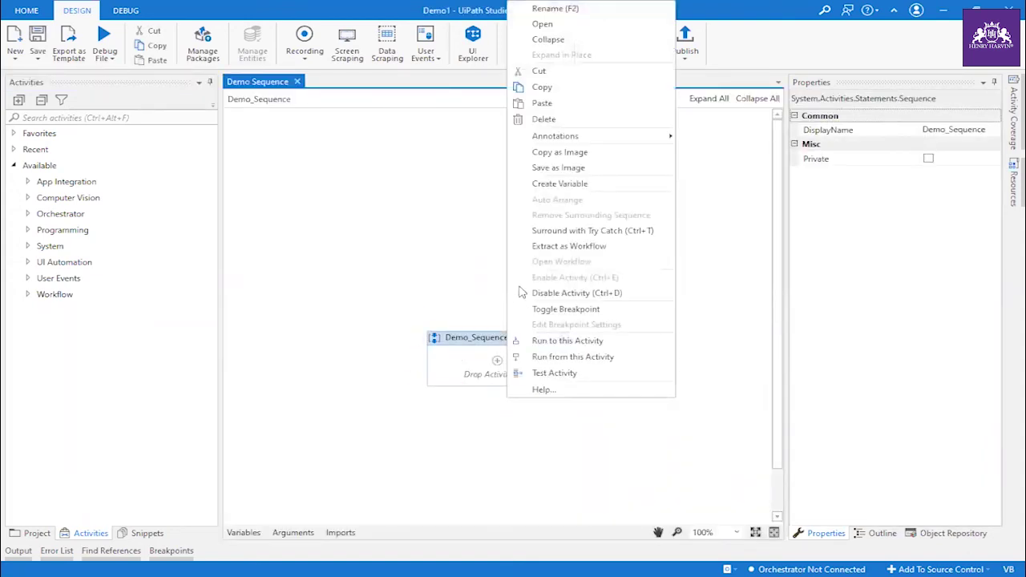
left_click(560, 15)
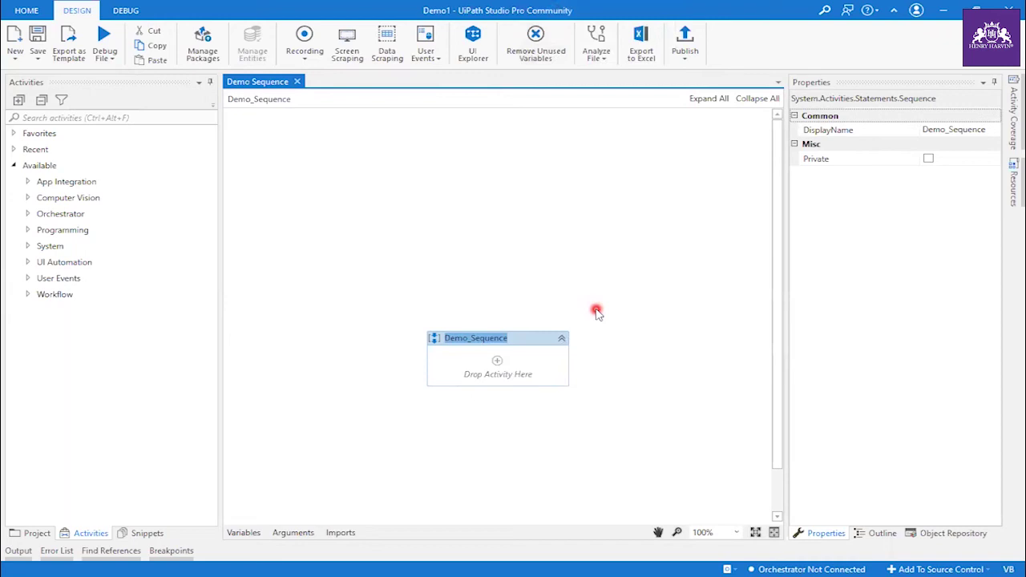
left_click(521, 344)
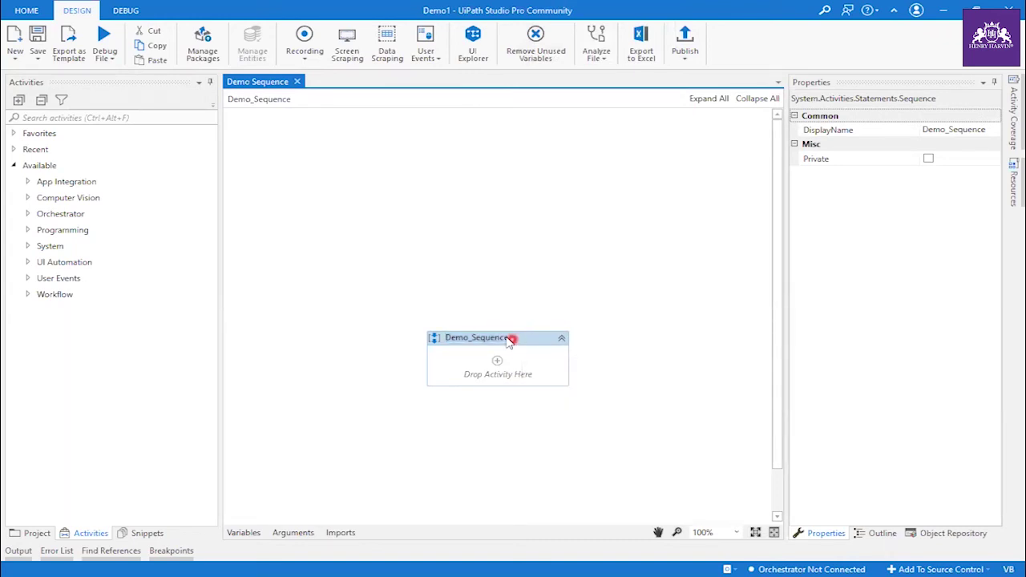
type("Activity Pannel")
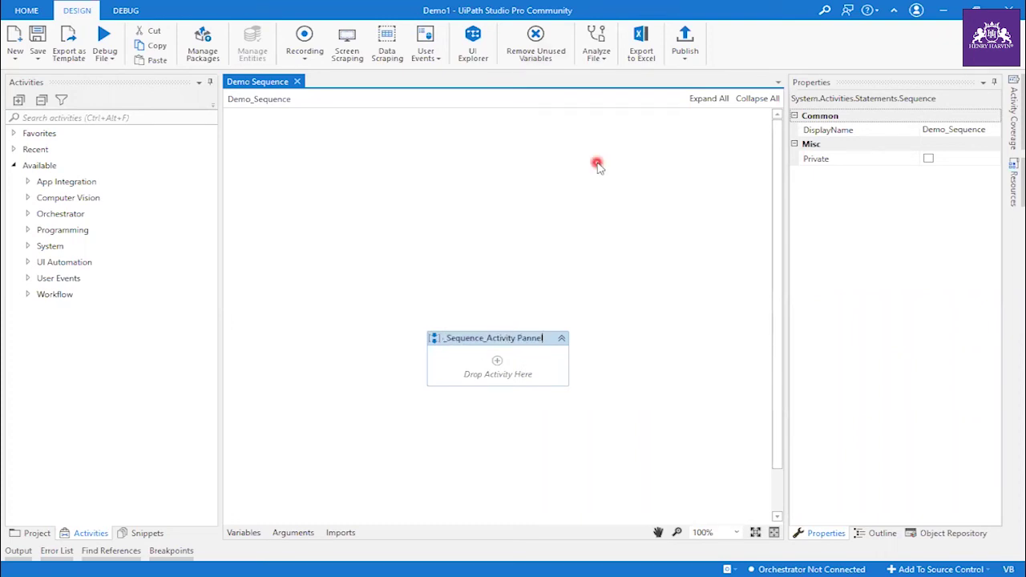
left_click(539, 354)
- Annotate the sequence activity with "This sequence is created to deminstrate the activity panel" and pin the annotation inside it
right_click(528, 341)
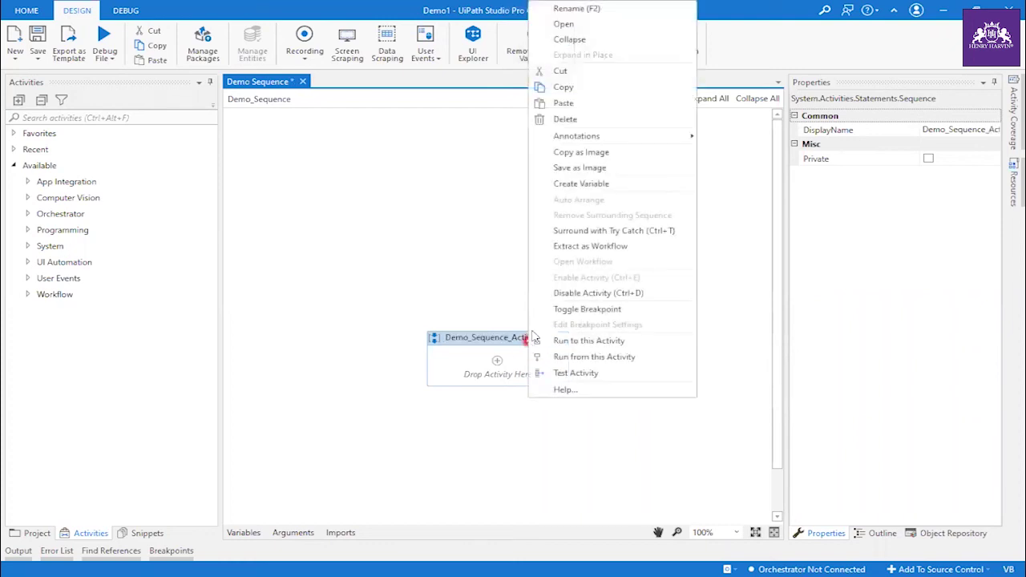
left_click(591, 144)
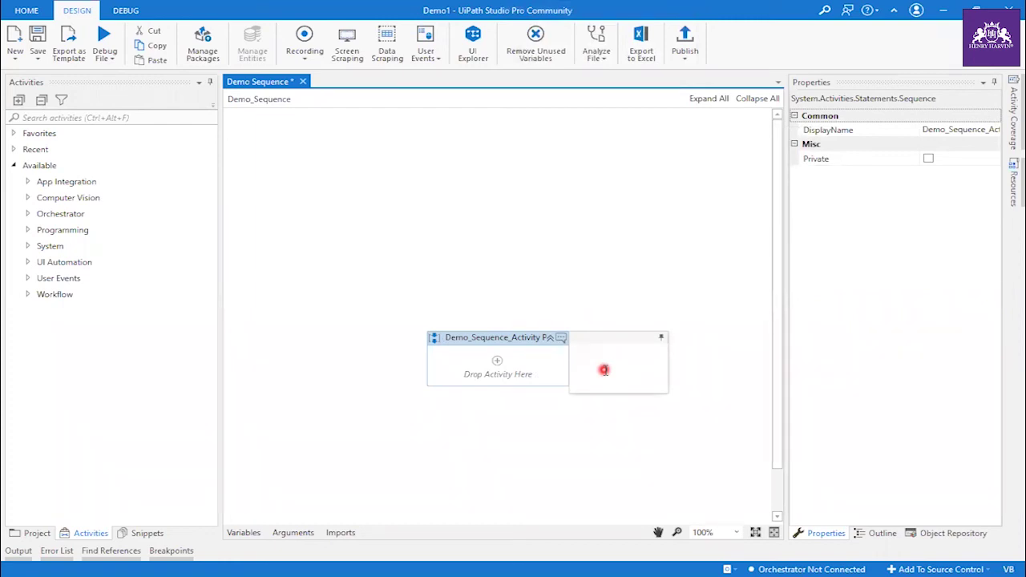
type("This sequence is created to de")
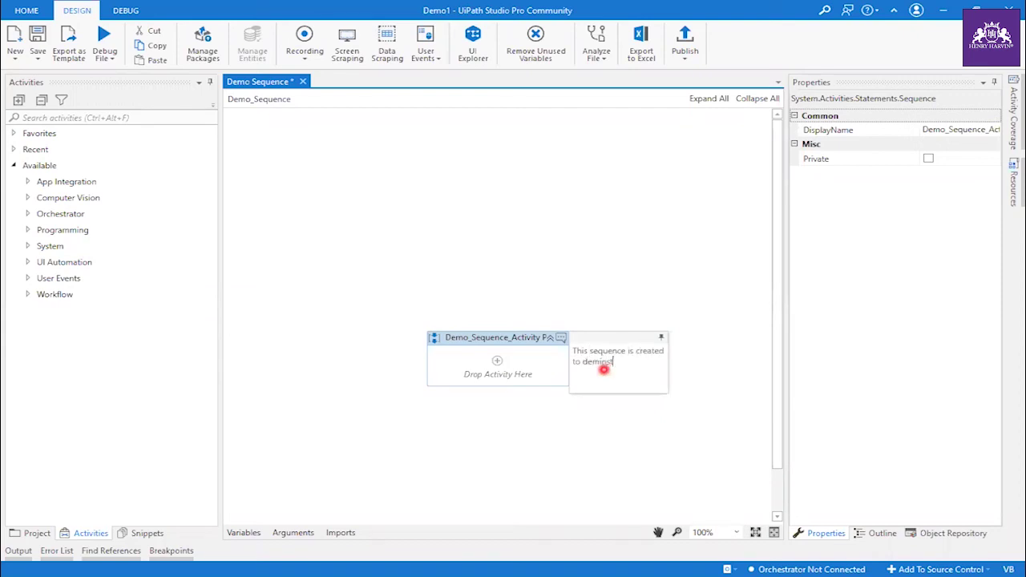
type("monstrate the activity panel")
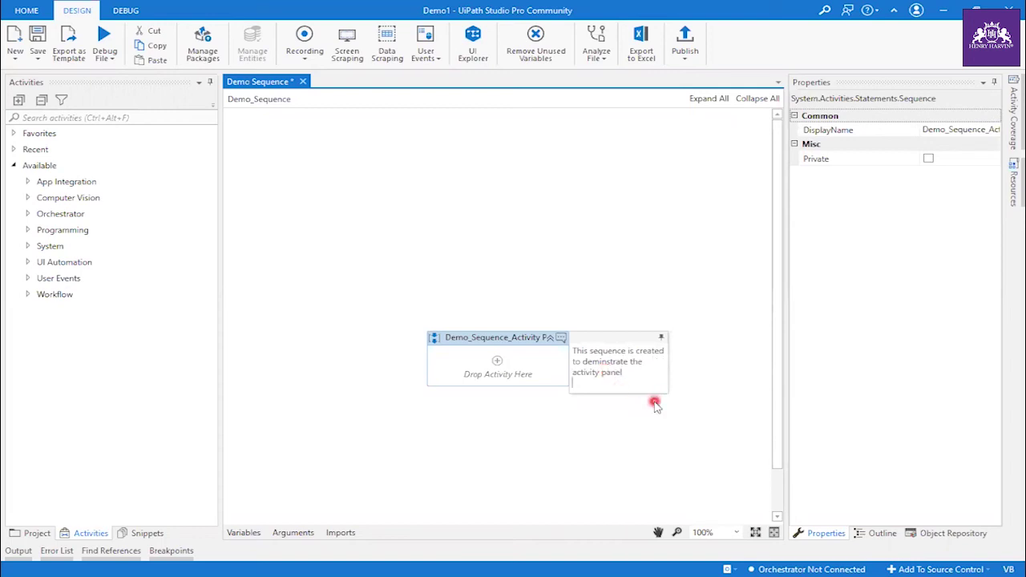
left_click(709, 432)
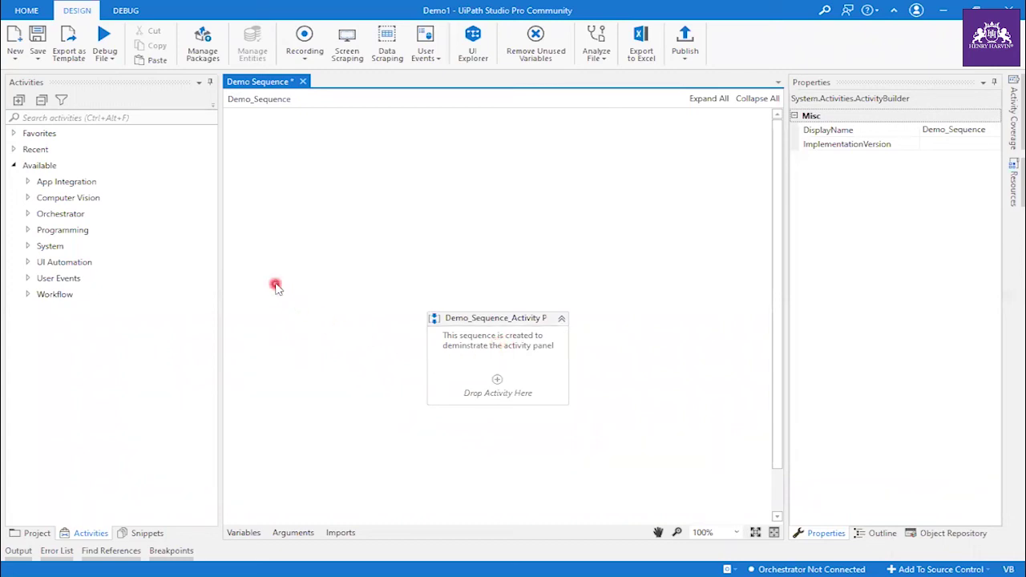
- Expand the Programming, System, System Activities, User Events and Workflow categories in the activities list
left_click(27, 230)
left_click(27, 326)
left_click(44, 343)
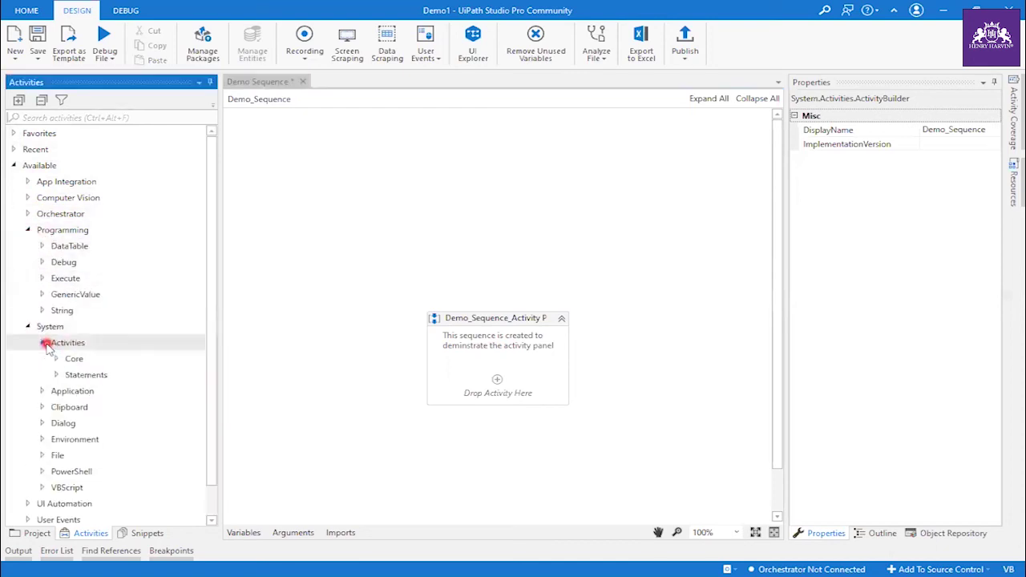
scroll(69, 321, "down", 1)
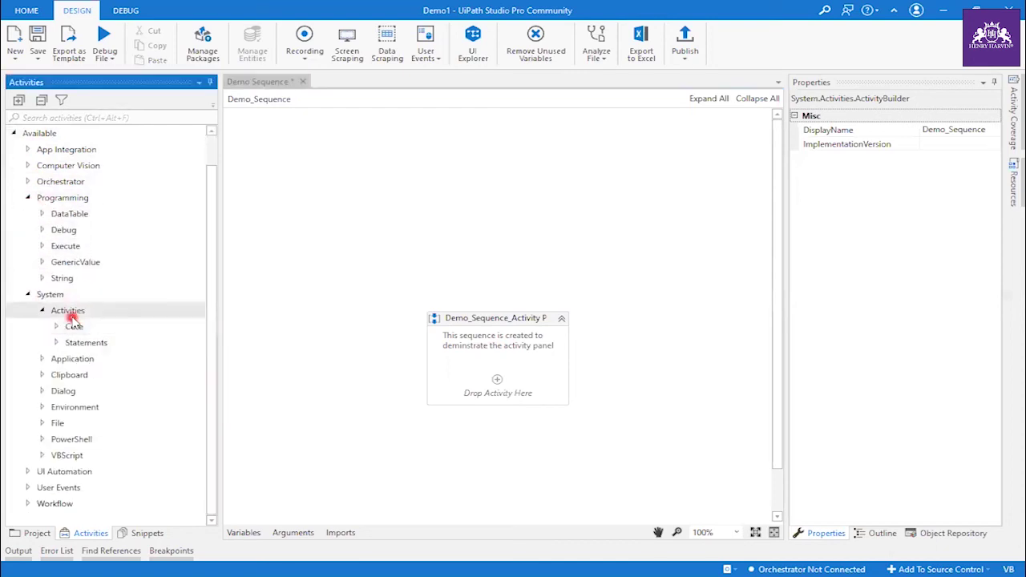
left_click(26, 491)
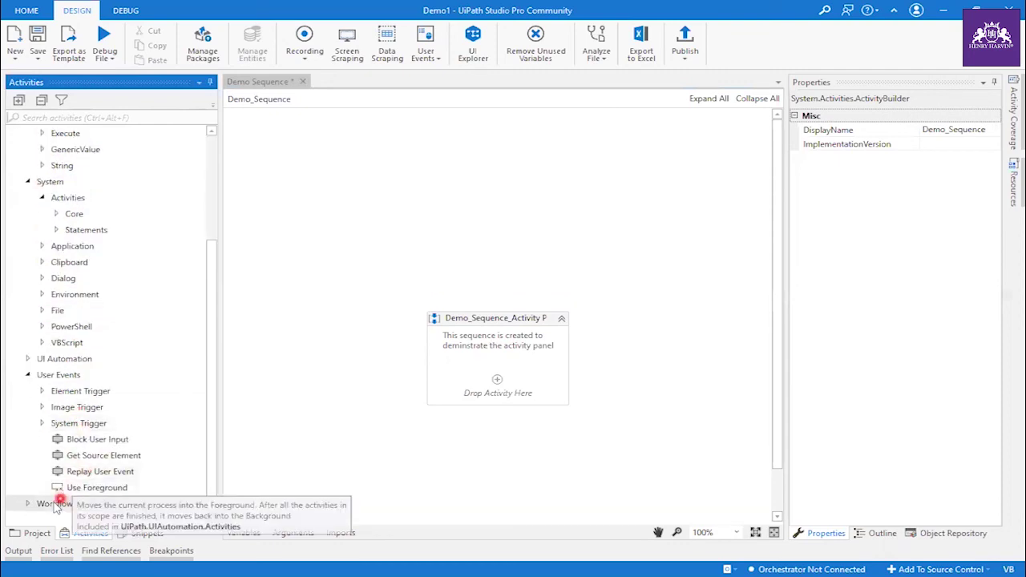
left_click(28, 503)
- Expand the Recent and Favorites groups and add the favorite Assign activity to the sequence body
scroll(90, 433, "up", 5)
left_click(11, 150)
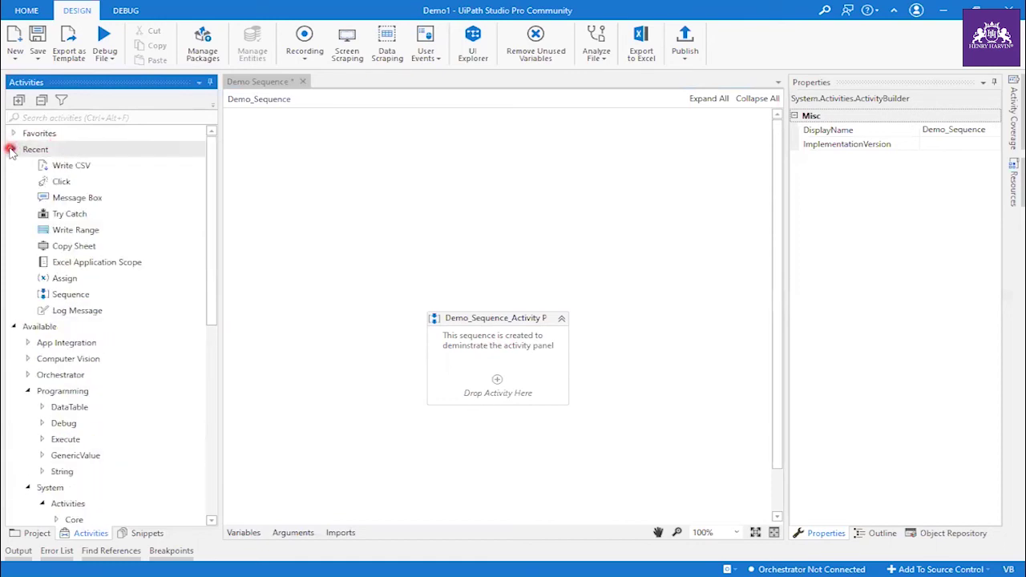
left_click(11, 133)
left_click(69, 146)
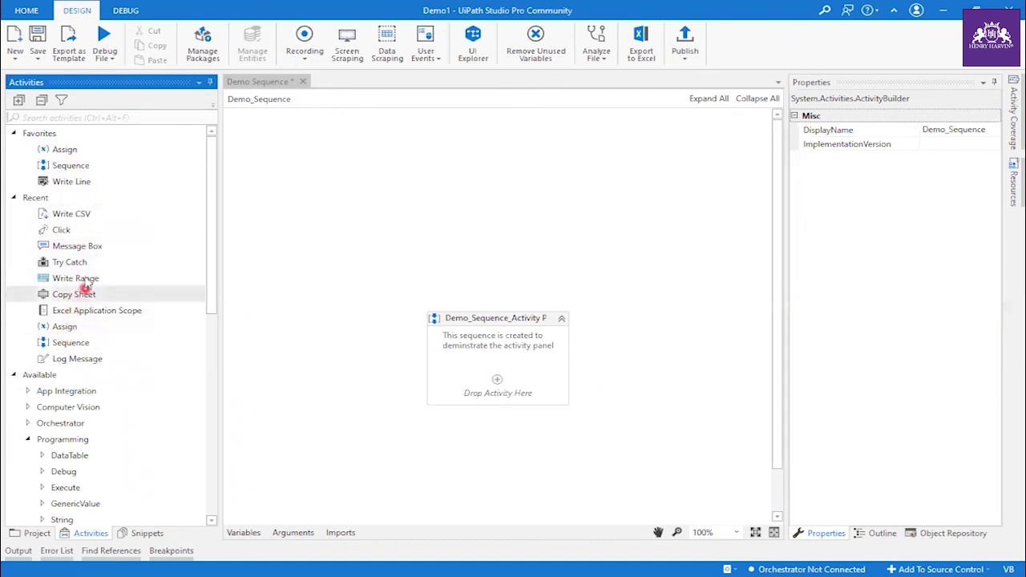
left_click_drag(69, 149, 500, 385)
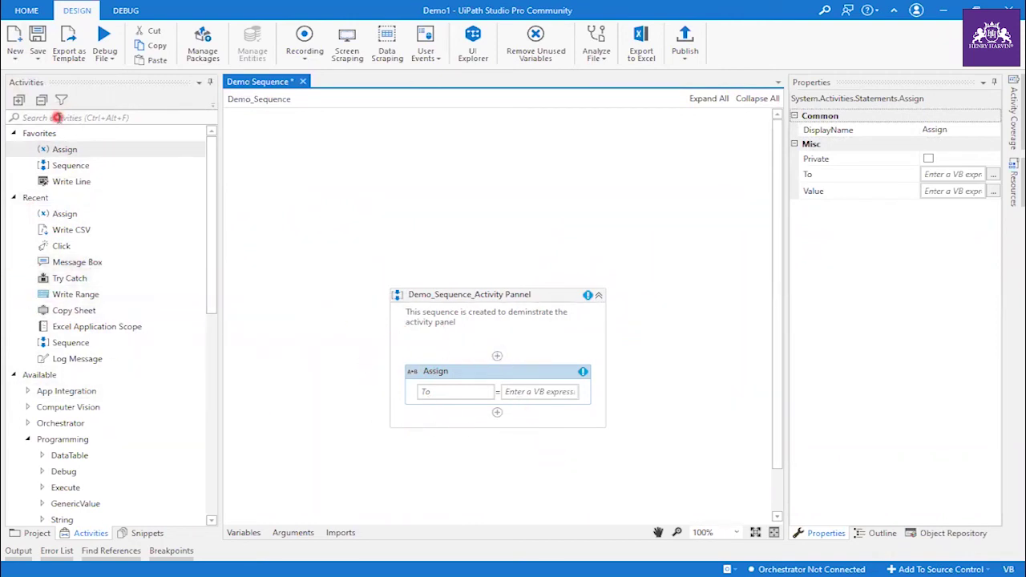
- Search the available activities for "excel" and for "pdf"
left_click(58, 118)
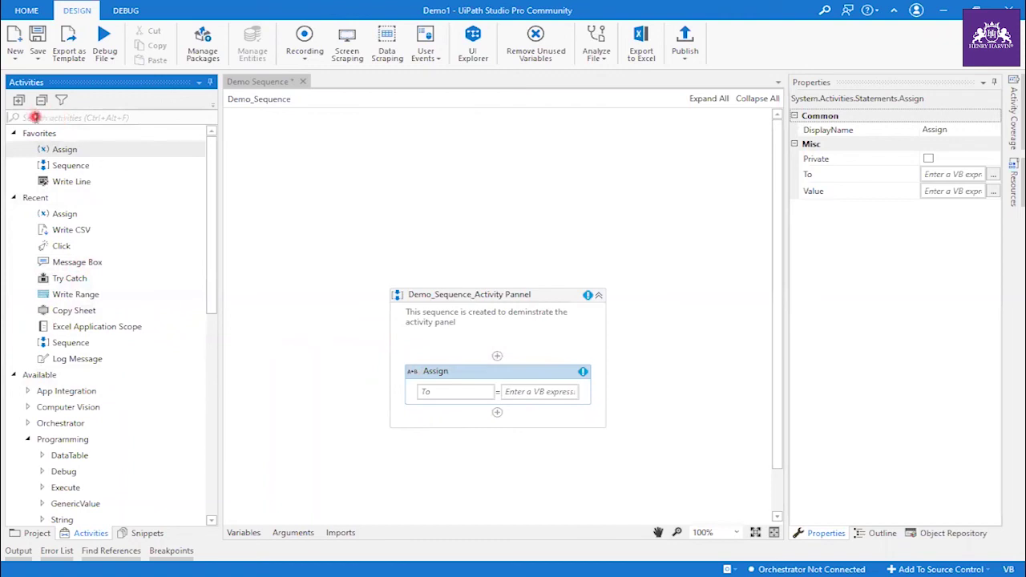
type("excel")
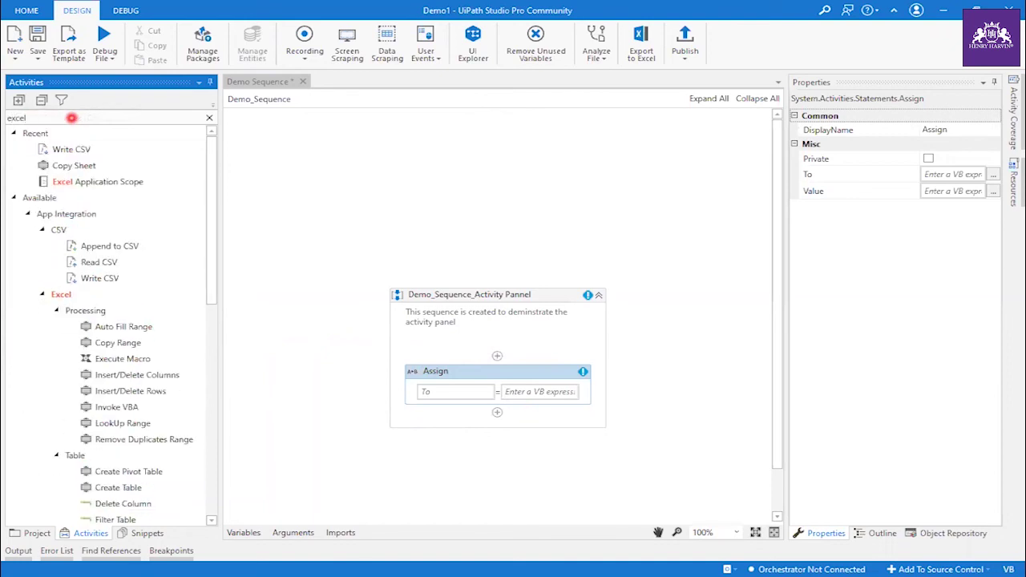
key("BackSpace")
key("BackSpace")
key("BackSpace")
key("BackSpace")
key("BackSpace")
type("pdf")
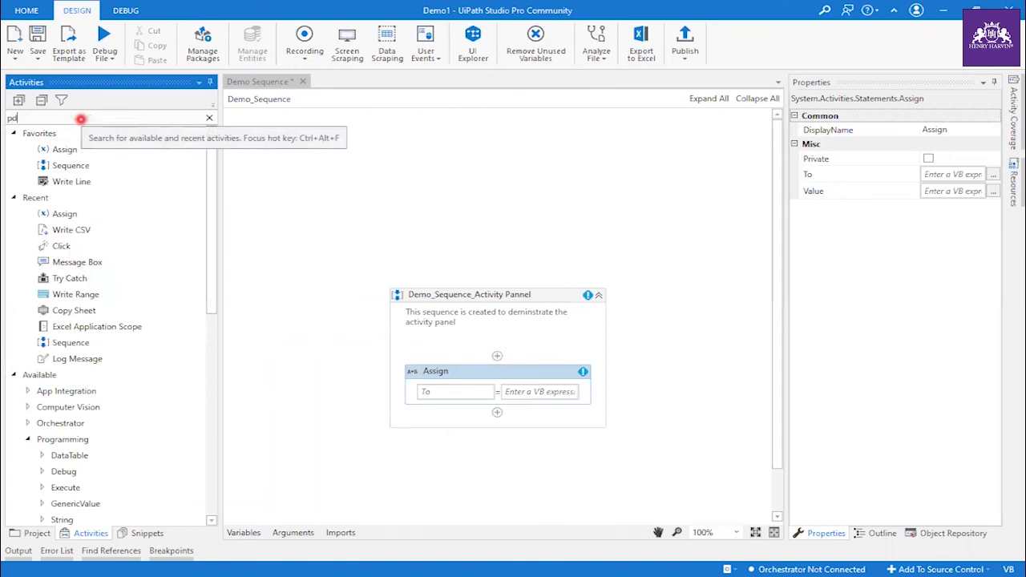
- Search the available activities for "email" and clear the search to restore the full list
key("BackSpace")
key("BackSpace")
key("BackSpace")
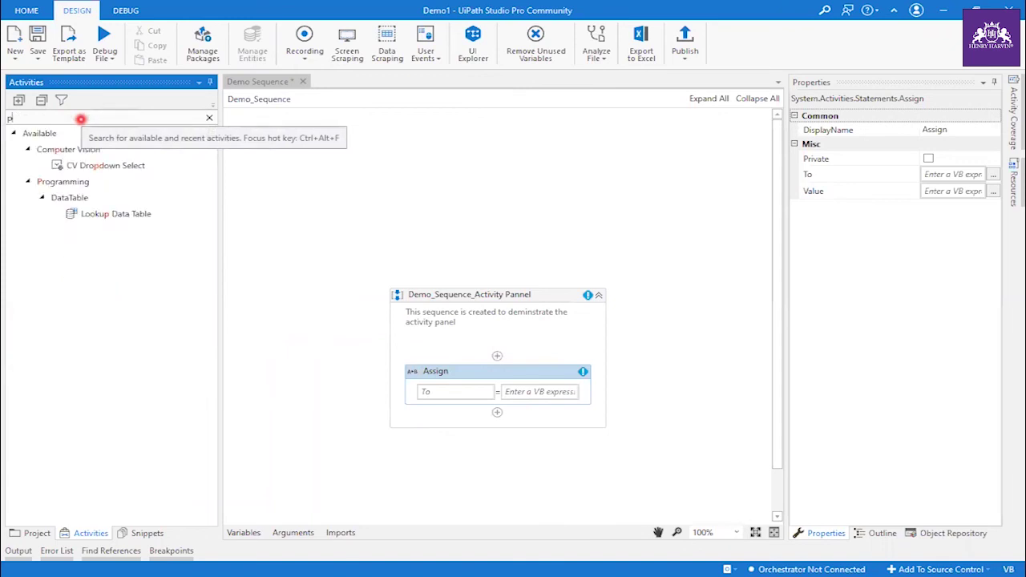
type("emai")
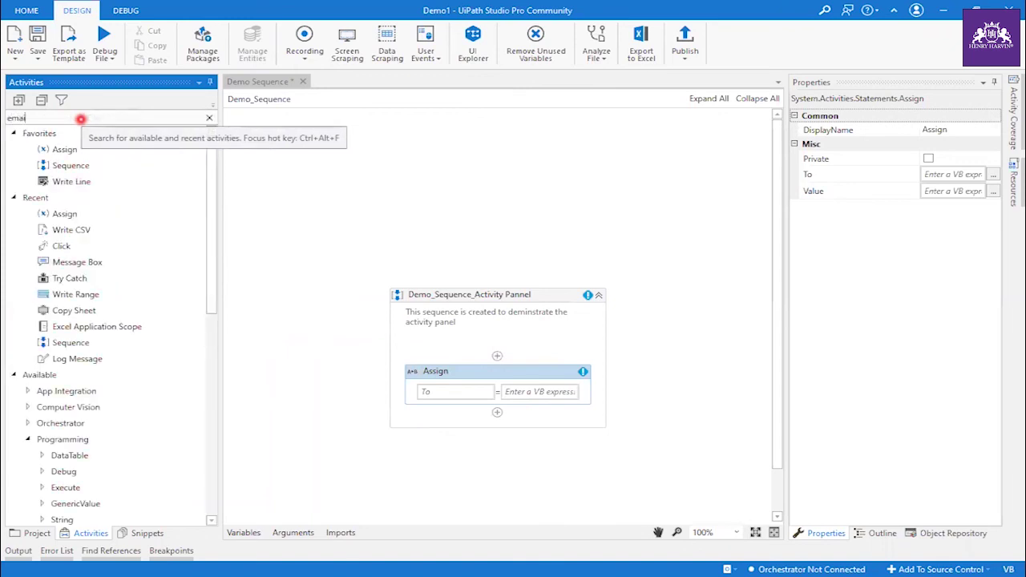
type("l")
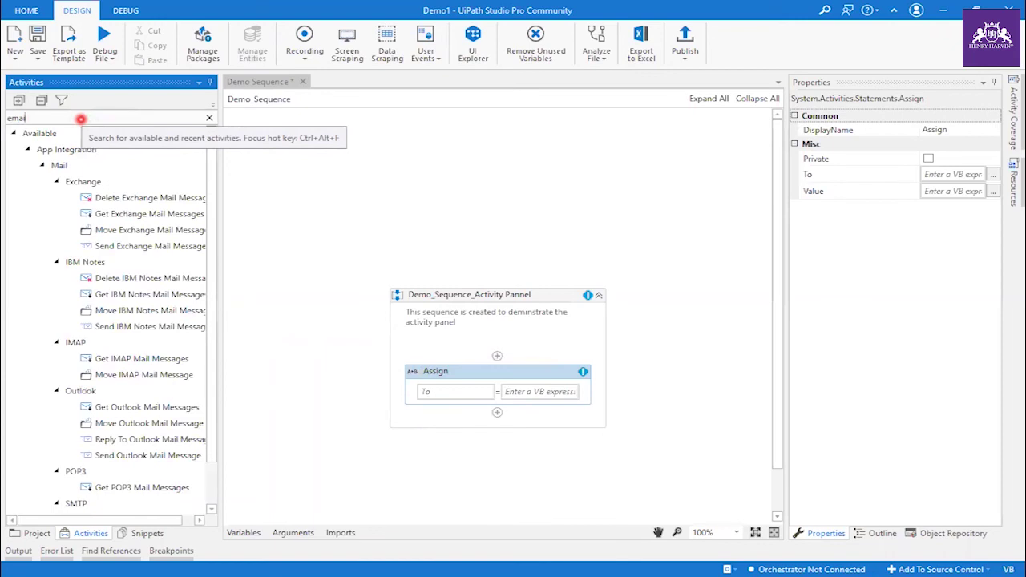
key("BackSpace")
key("BackSpace")
key("BackSpace")
key("BackSpace")
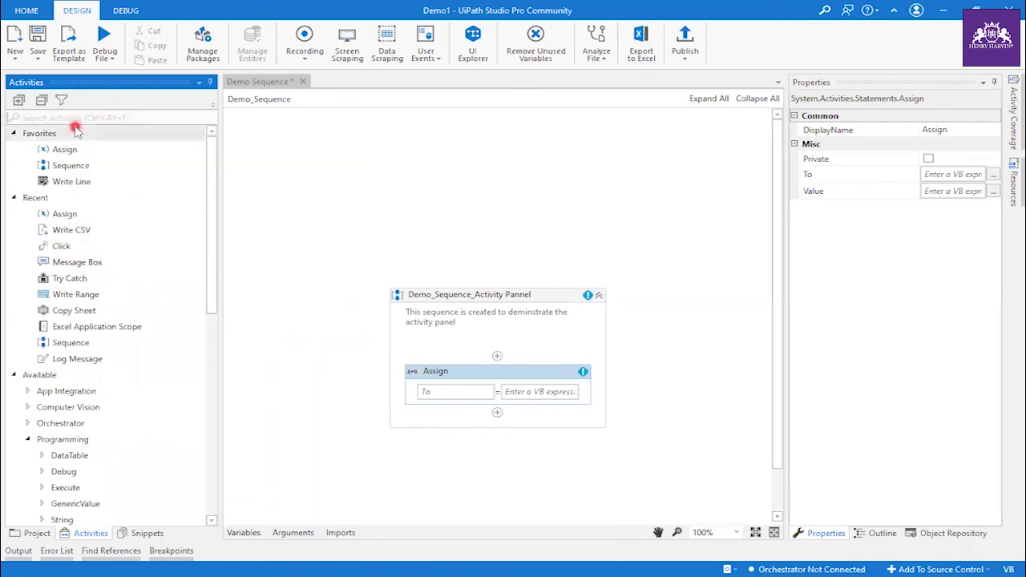
- Examine the expression suggestions offered for the To field of the Assign activity, and dismiss them without choosing one
scroll(72, 289, "down", 7)
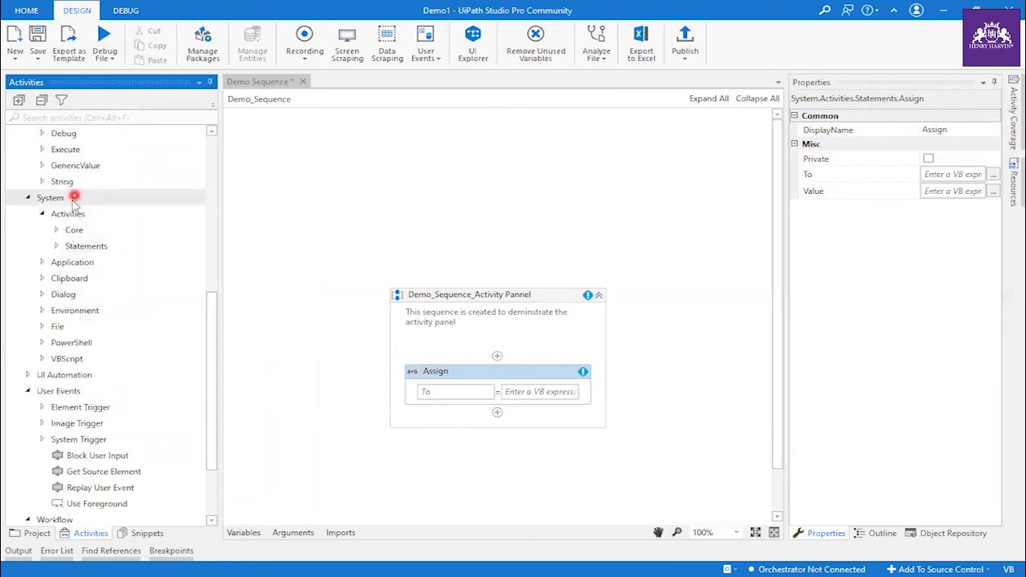
scroll(64, 232, "down", 3)
scroll(65, 233, "down", 2)
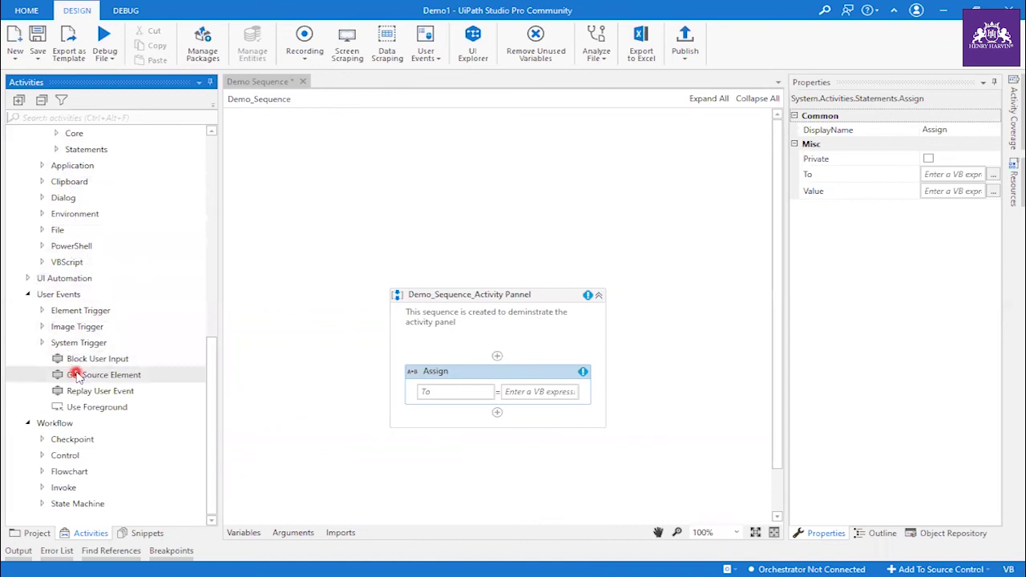
left_click(485, 378)
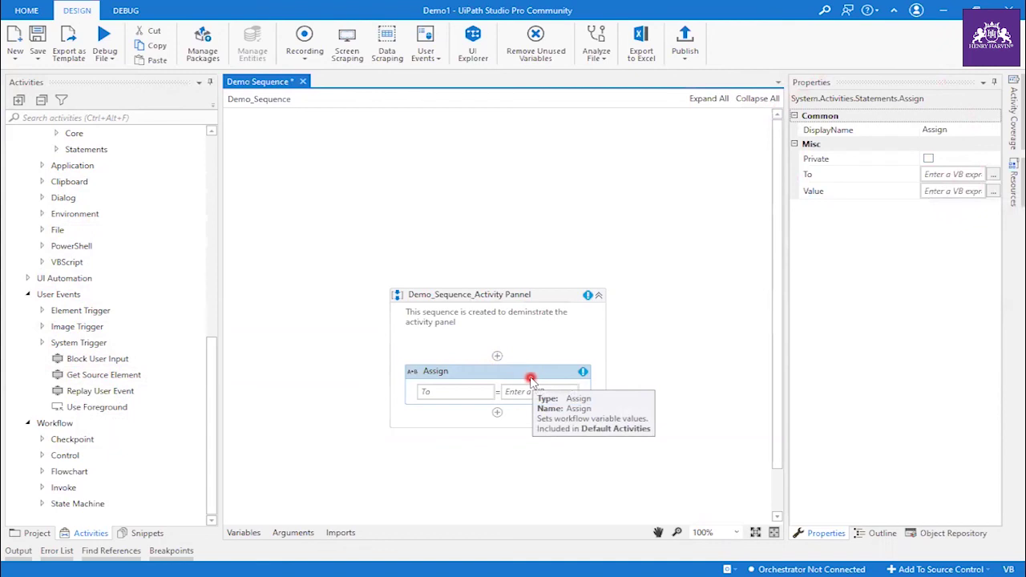
left_click(441, 392)
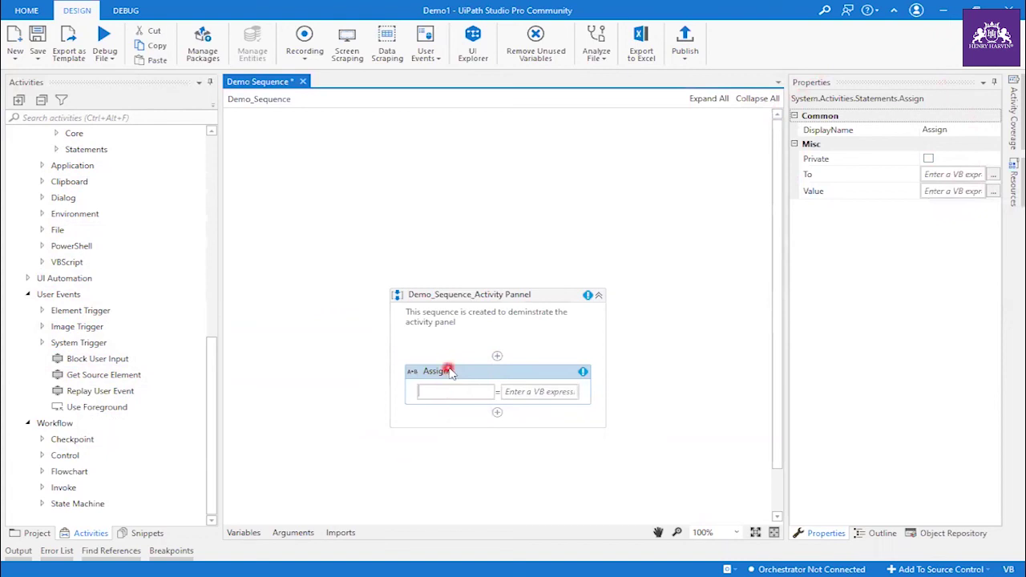
key("ctrl+space")
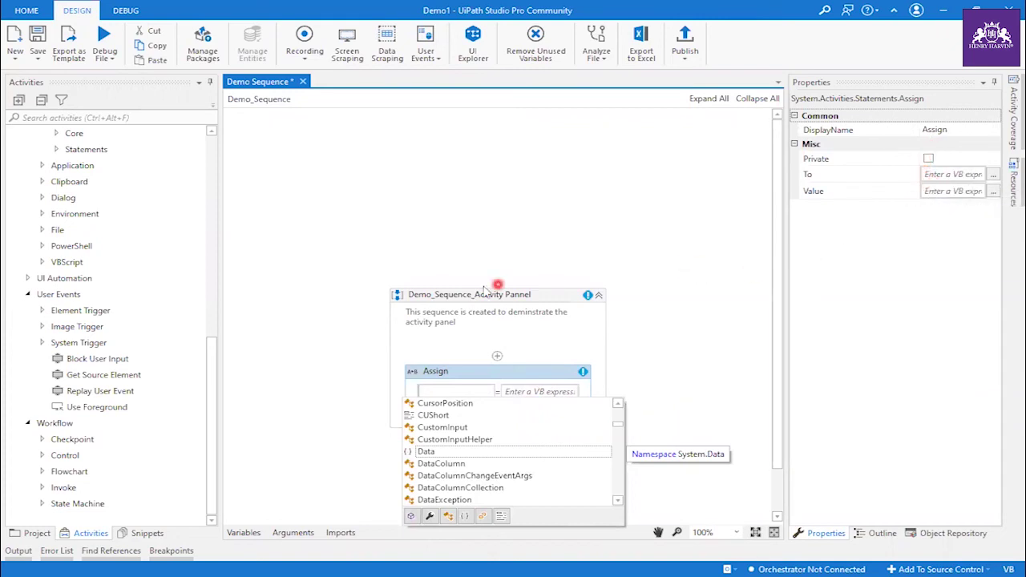
left_click(211, 353)
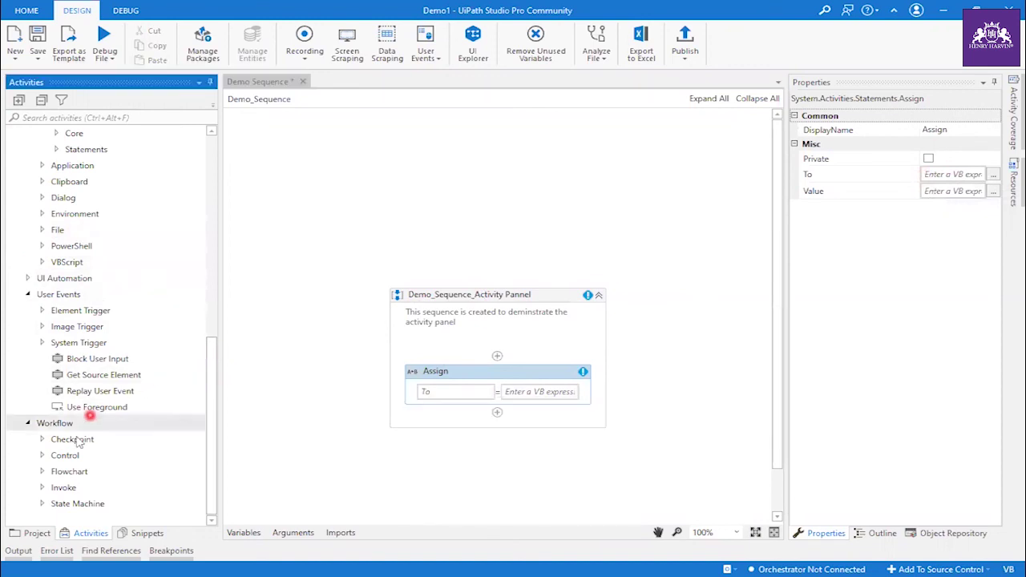
- Expand the Flowchart group under Workflow and examine its activities
left_click(53, 472)
scroll(120, 441, "down", 1)
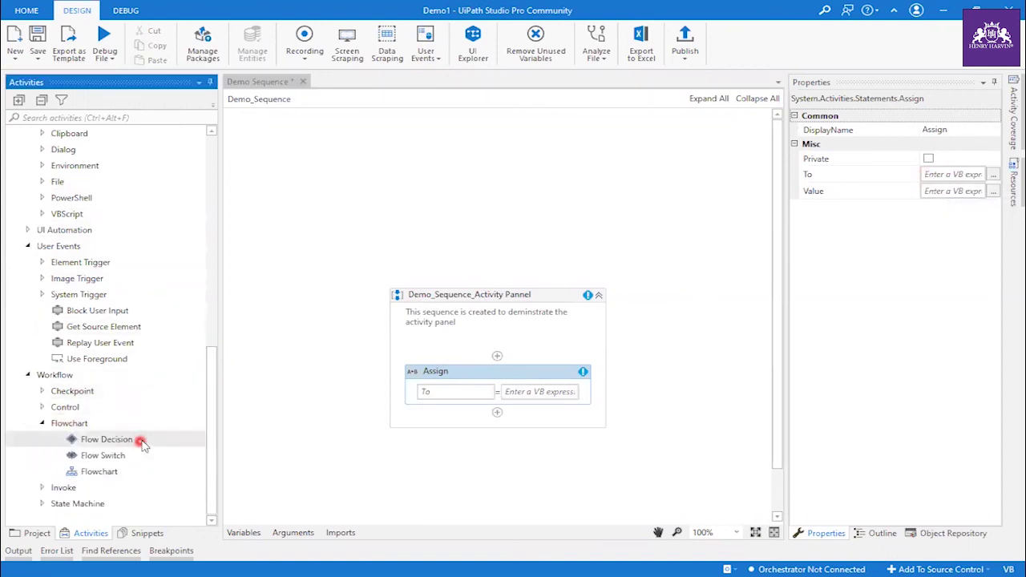
scroll(108, 454, "up", 5)
scroll(109, 455, "up", 5)
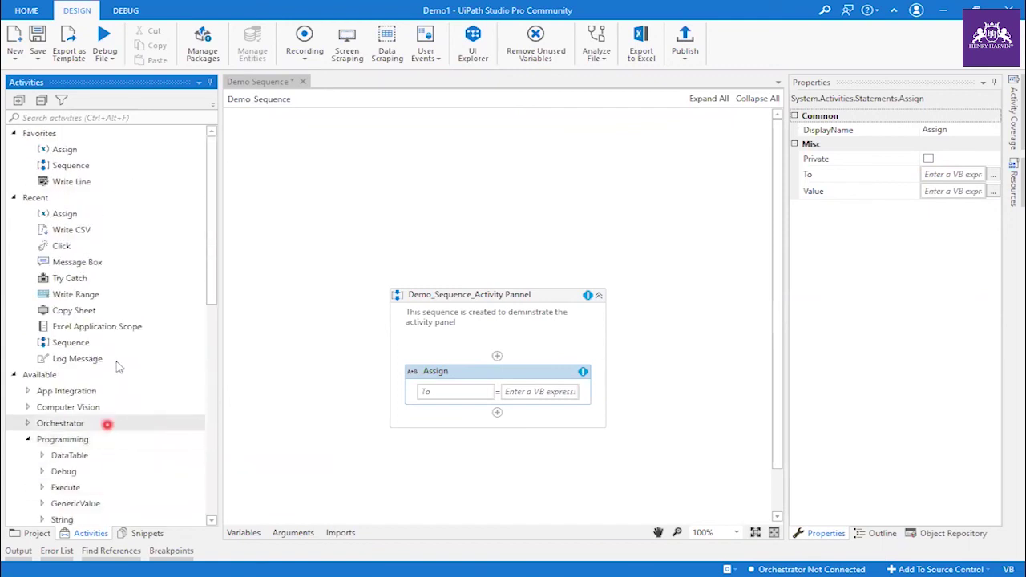
- Add the recent activities Write CSV, Try Catch and Log Message, placing each one in turn at the start of the sequence
left_click_drag(72, 228, 497, 353)
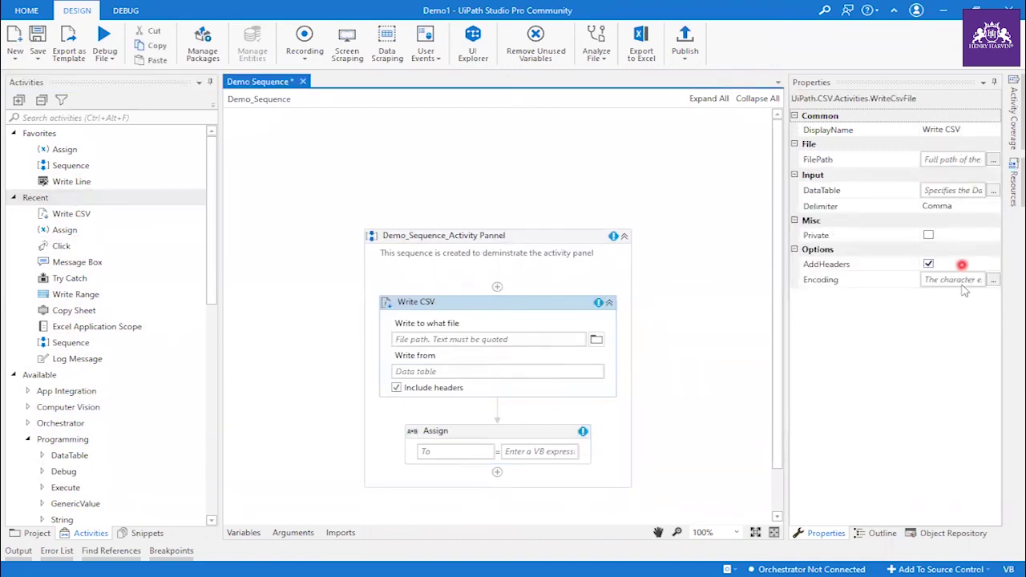
left_click_drag(76, 279, 494, 291)
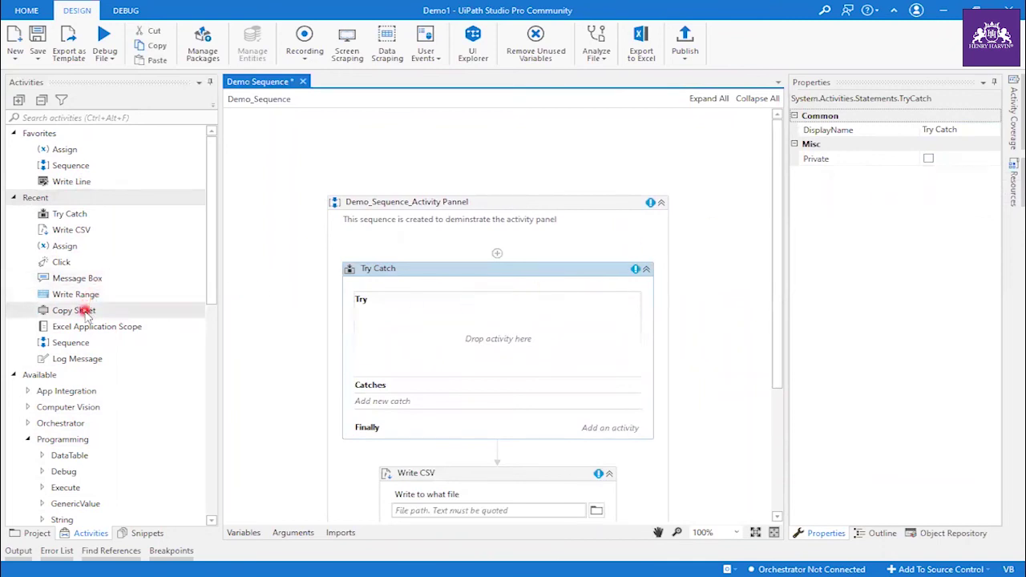
left_click_drag(79, 362, 497, 279)
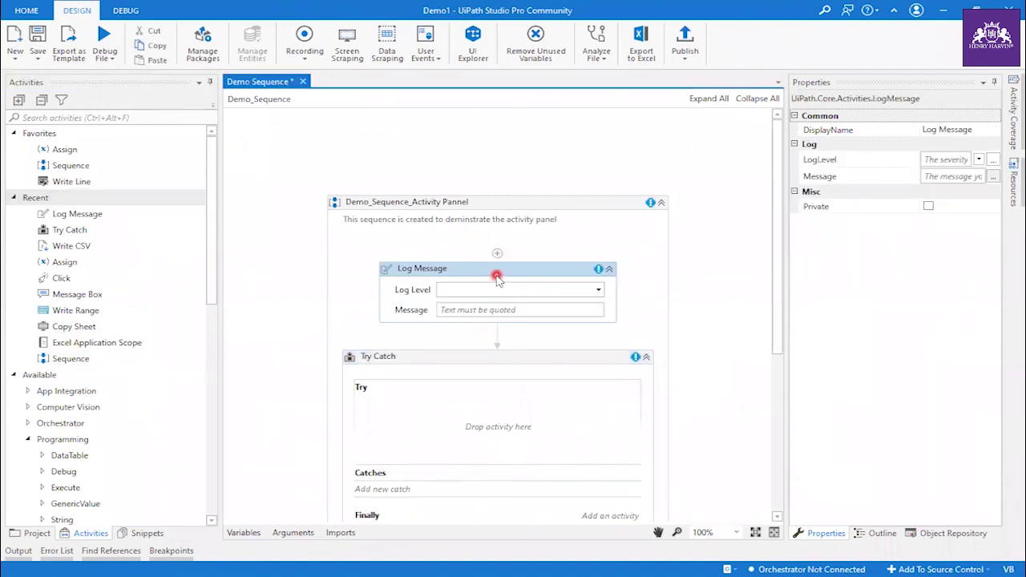